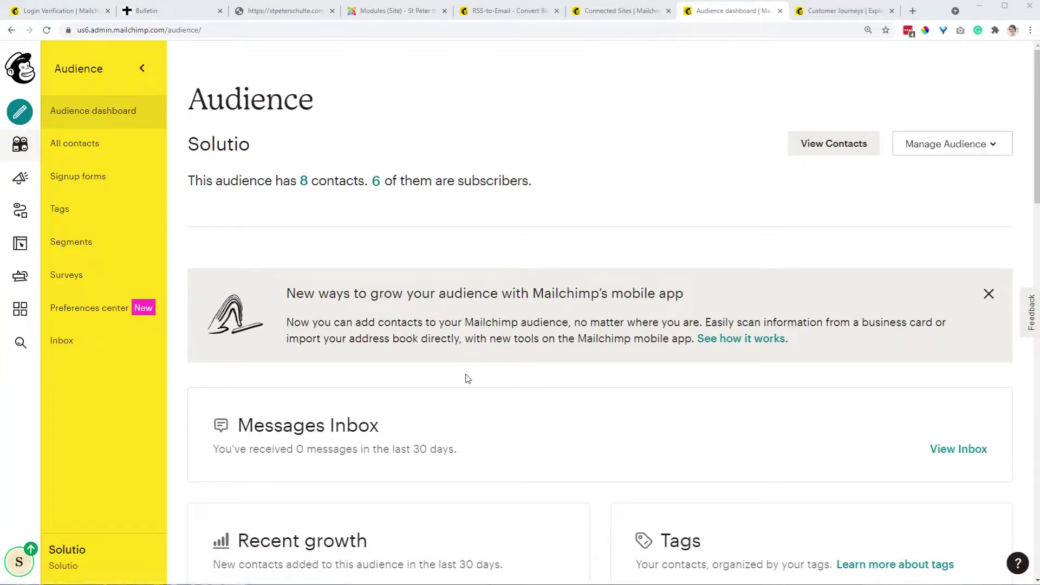
Review the Solutio audience's signup form types, including embedded and contact forms, then select Embedded forms.
{"action": "left_click", "coordinate": [87, 178]}
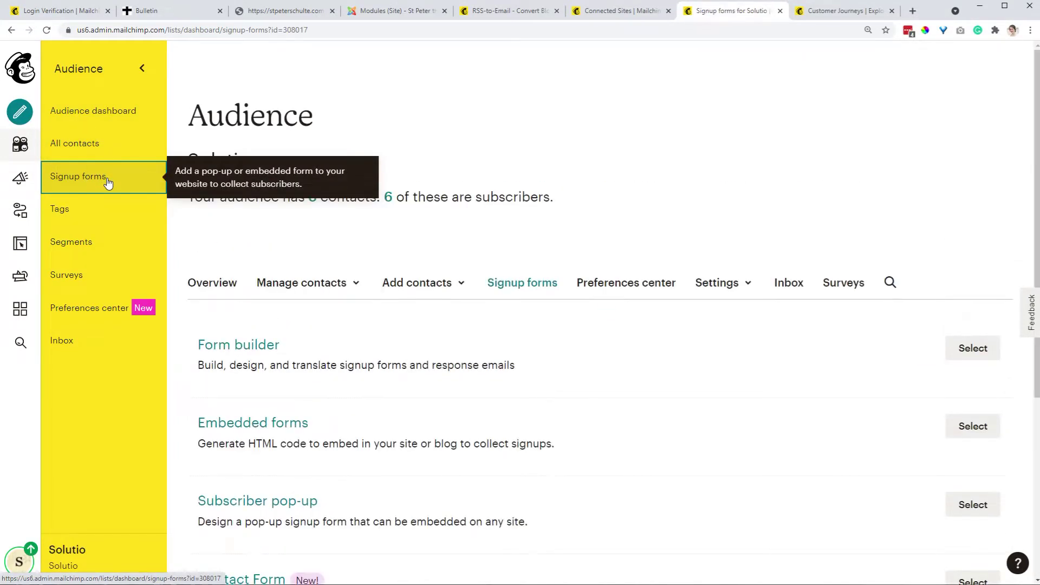
{"action": "scroll", "coordinate": [644, 356], "scroll_direction": "down", "scroll_amount": 5}
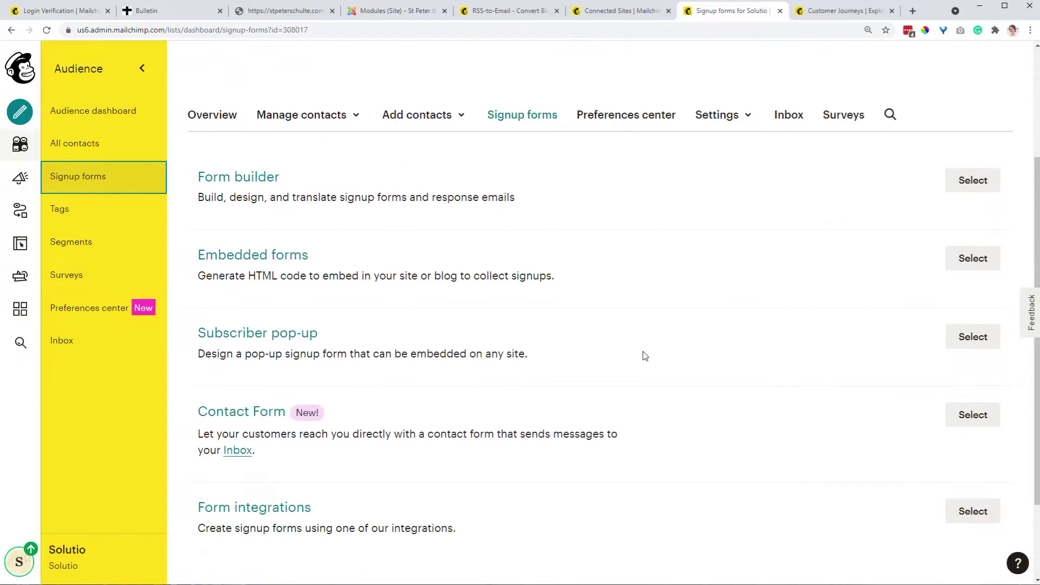
{"action": "scroll", "coordinate": [645, 356], "scroll_direction": "up", "scroll_amount": 5}
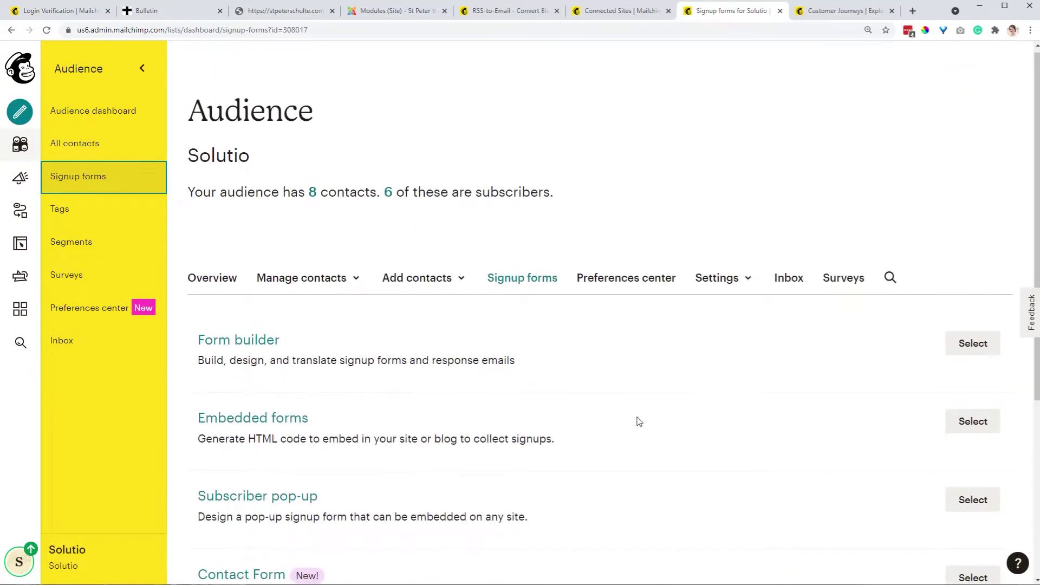
{"action": "left_click_drag", "start_coordinate": [265, 357], "coordinate": [424, 361]}
{"action": "scroll", "coordinate": [399, 358], "scroll_direction": "down", "scroll_amount": 2}
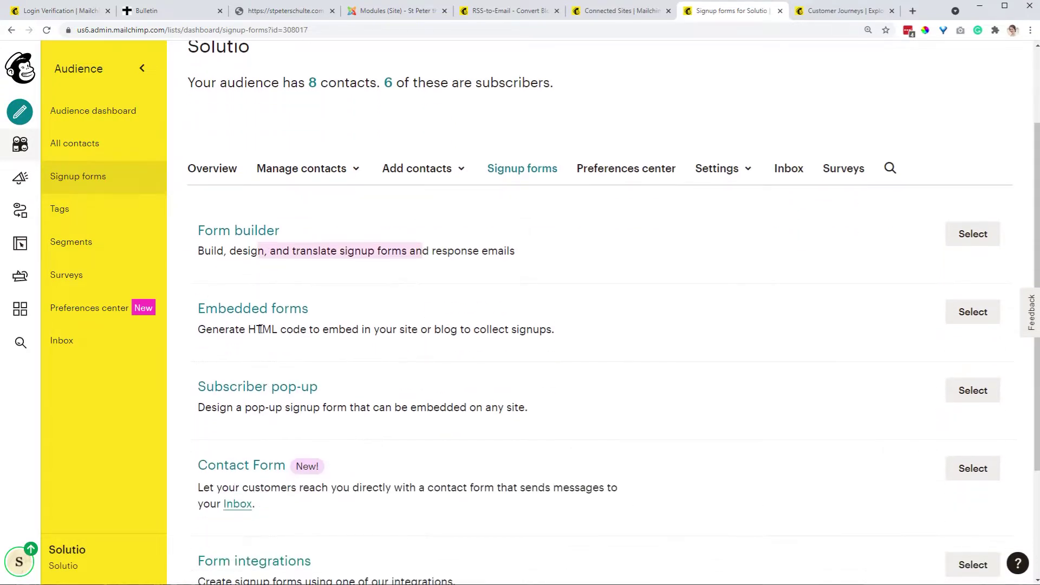
{"action": "left_click_drag", "start_coordinate": [260, 329], "coordinate": [436, 332]}
{"action": "scroll", "coordinate": [436, 332], "scroll_direction": "down", "scroll_amount": 2}
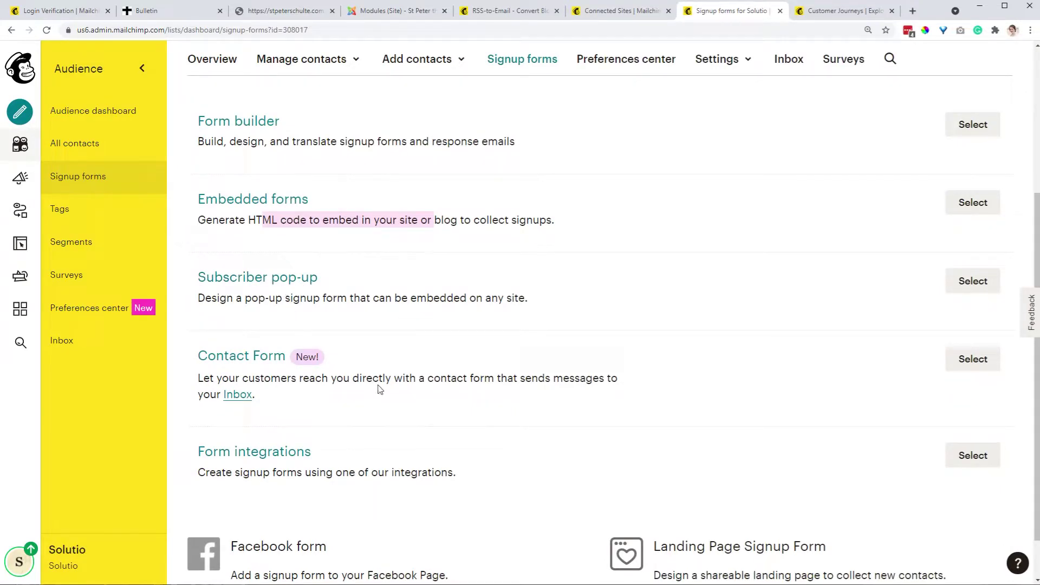
{"action": "left_click_drag", "start_coordinate": [373, 379], "coordinate": [481, 379]}
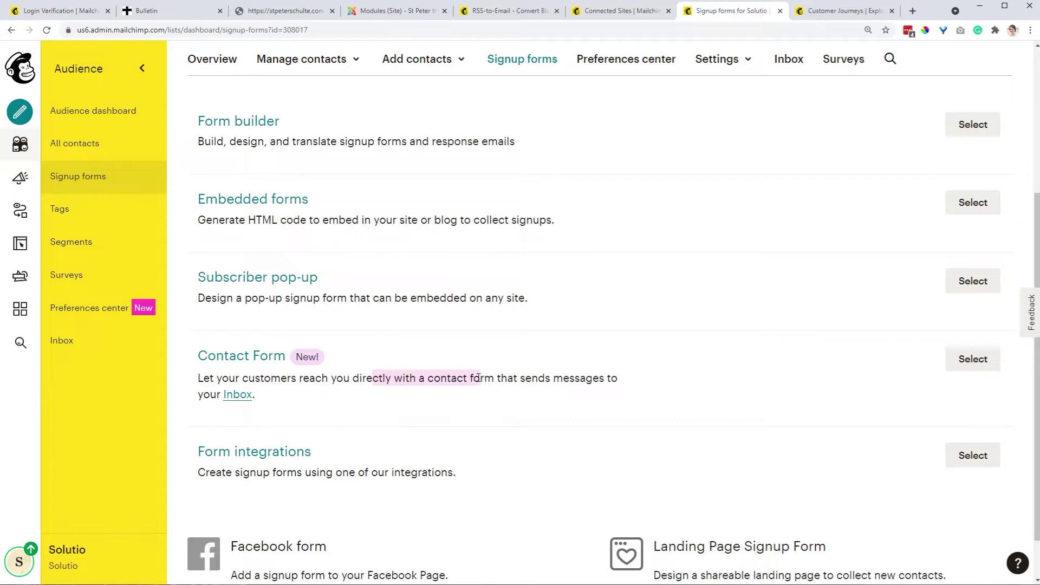
{"action": "left_click", "coordinate": [993, 207]}
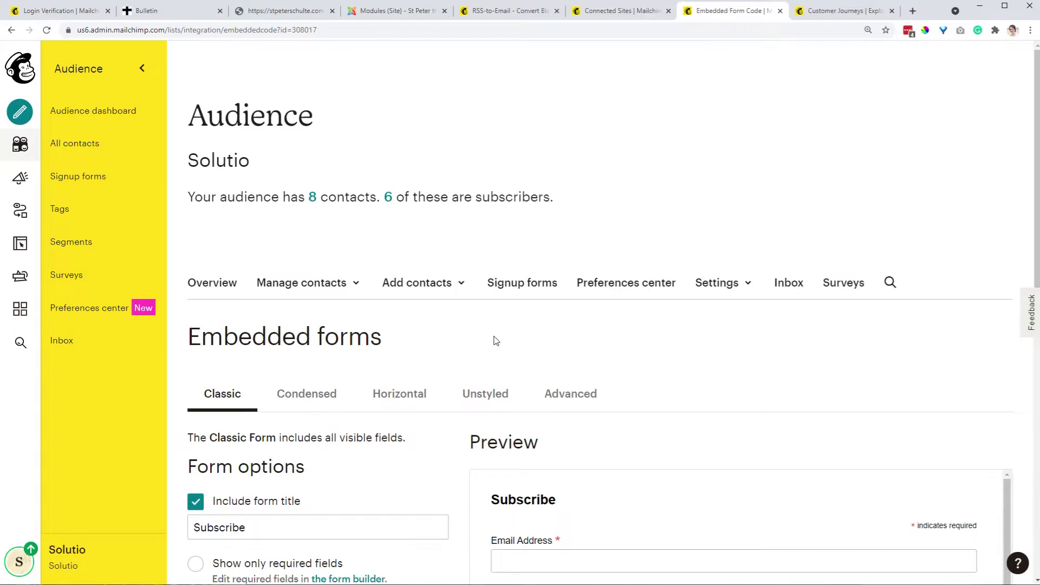
Retitle the Classic embedded form to 'Subscribe to our Bulletin'.
{"action": "scroll", "coordinate": [496, 340], "scroll_direction": "down", "scroll_amount": 5}
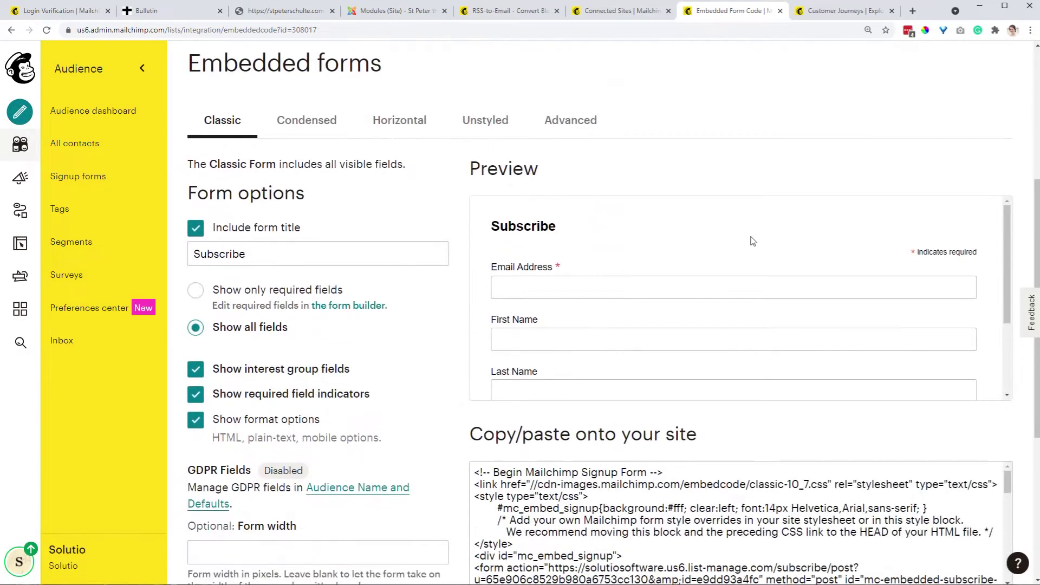
{"action": "scroll", "coordinate": [752, 240], "scroll_direction": "down", "scroll_amount": 3}
{"action": "scroll", "coordinate": [651, 335], "scroll_direction": "up", "scroll_amount": 3}
{"action": "scroll", "coordinate": [651, 335], "scroll_direction": "down", "scroll_amount": 3}
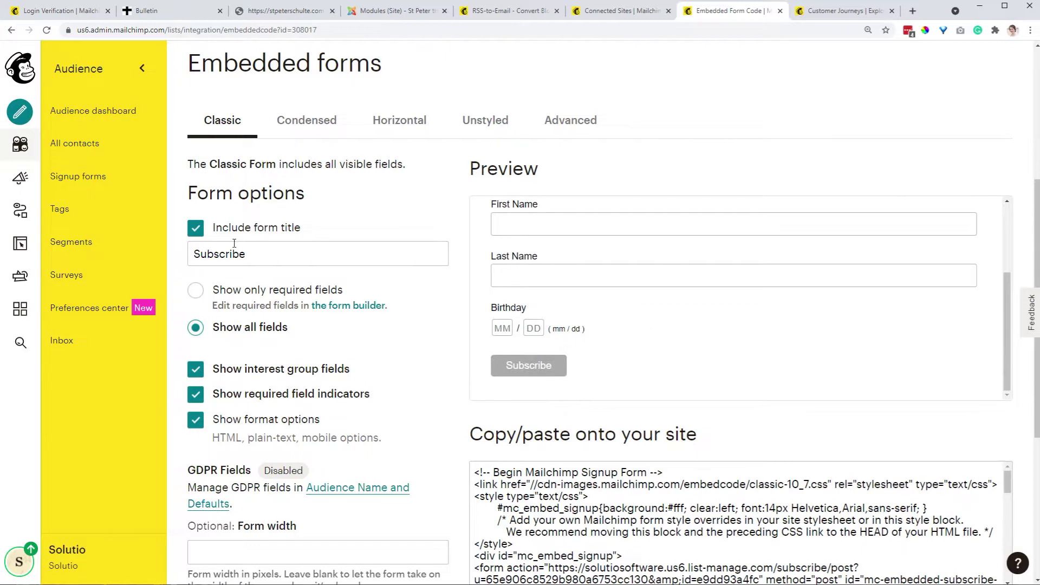
{"action": "scroll", "coordinate": [708, 333], "scroll_direction": "up", "scroll_amount": 3}
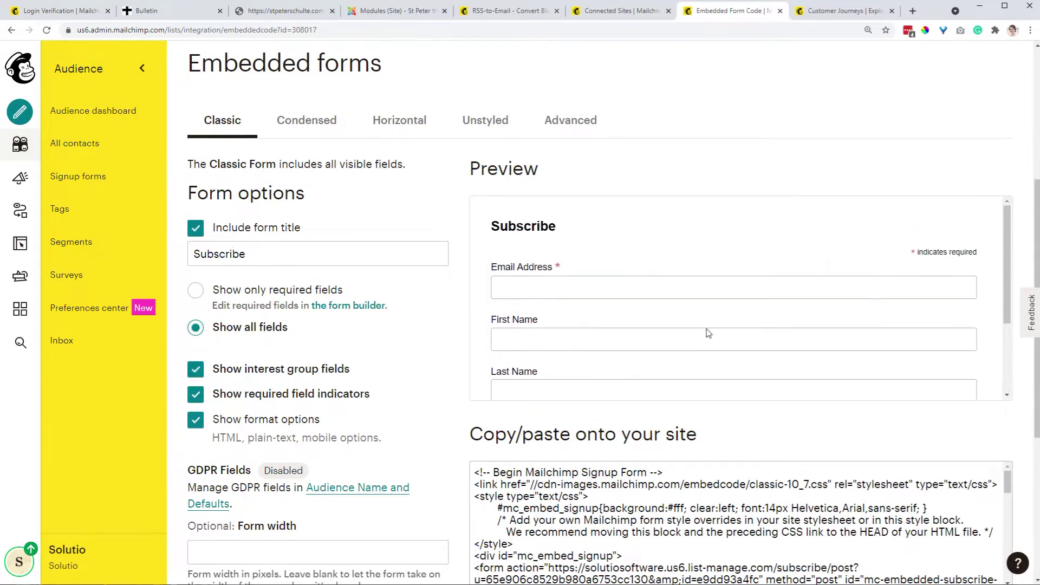
{"action": "double_click", "coordinate": [522, 223]}
{"action": "left_click", "coordinate": [254, 250]}
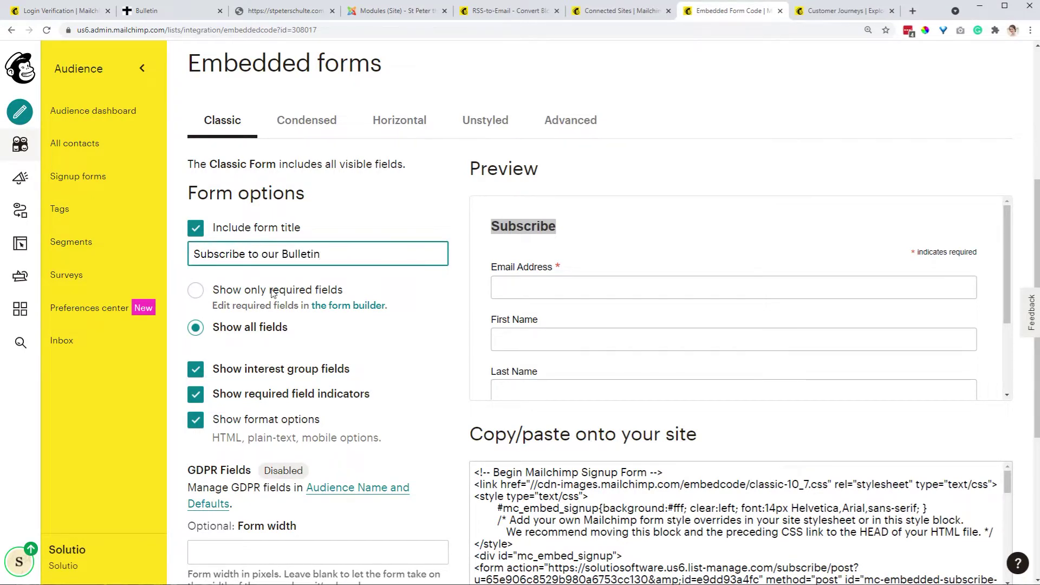
Keep Show all fields selected and review the full preview, including Birthday, and the generated code.
{"action": "left_click", "coordinate": [194, 292]}
{"action": "left_click", "coordinate": [196, 331]}
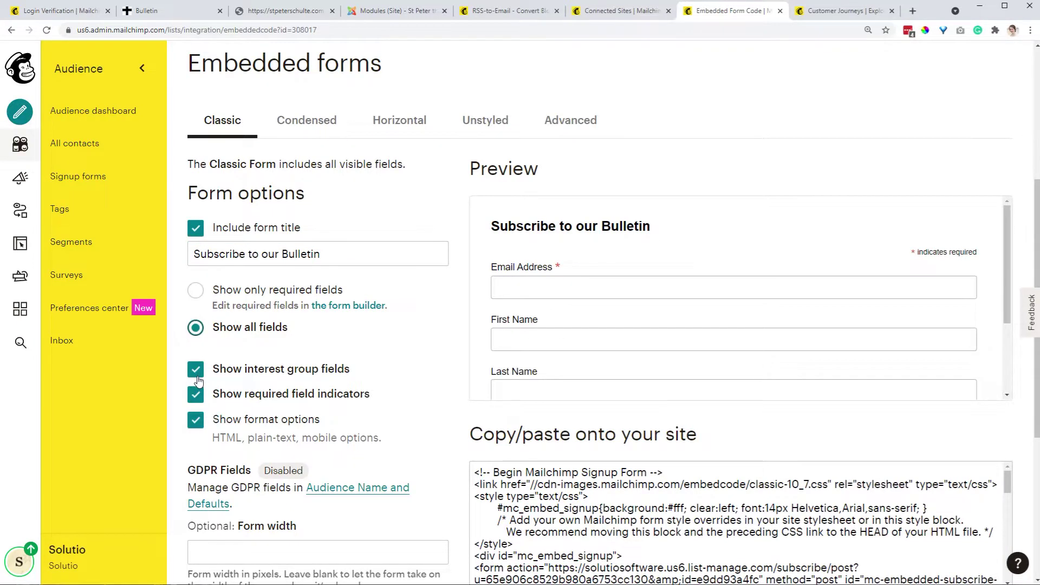
{"action": "scroll", "coordinate": [198, 382], "scroll_direction": "down", "scroll_amount": 1}
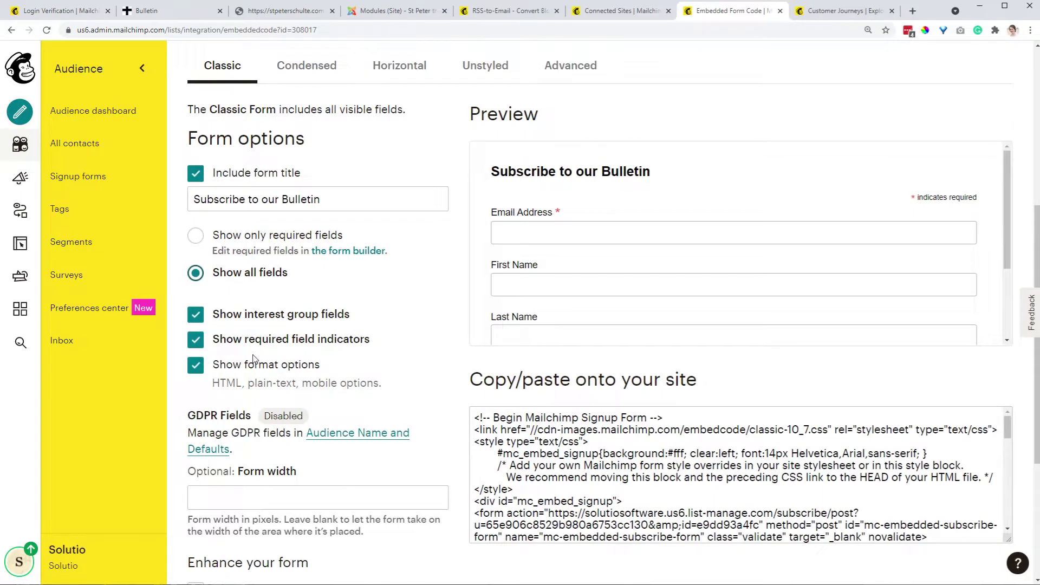
{"action": "scroll", "coordinate": [253, 358], "scroll_direction": "down", "scroll_amount": 4}
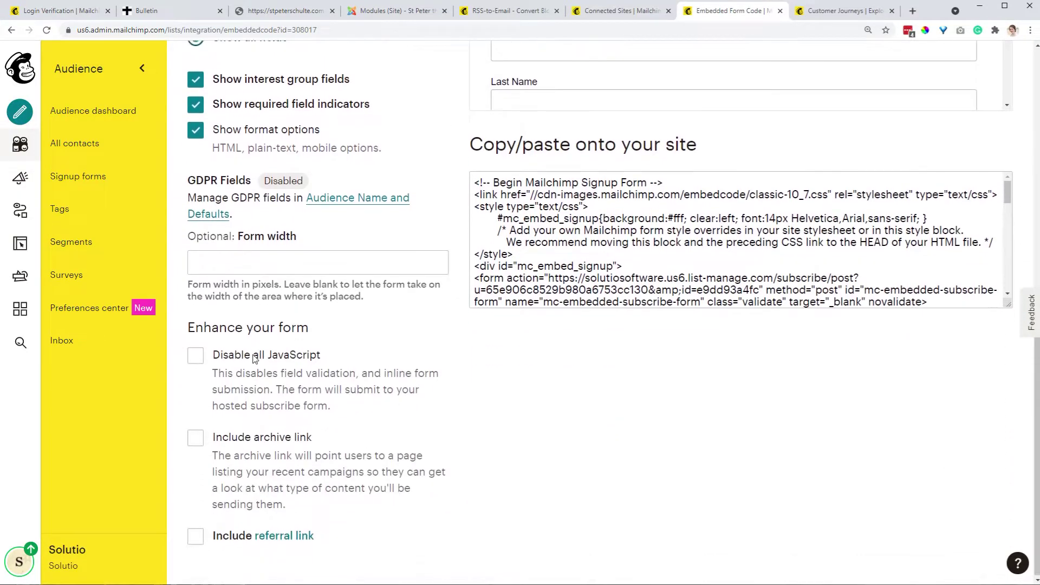
{"action": "scroll", "coordinate": [253, 359], "scroll_direction": "up", "scroll_amount": 10}
{"action": "scroll", "coordinate": [253, 359], "scroll_direction": "down", "scroll_amount": 6}
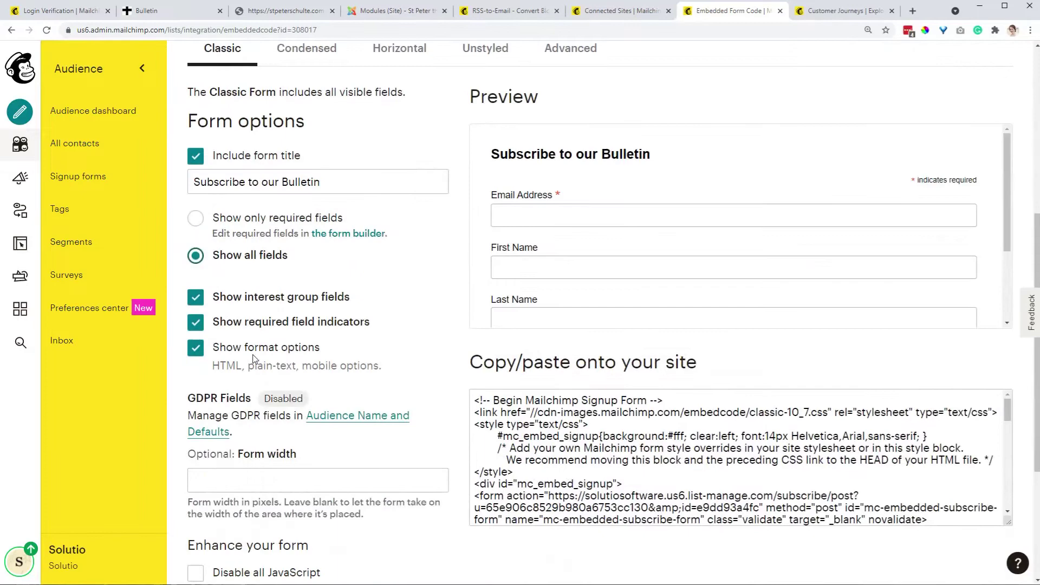
{"action": "scroll", "coordinate": [623, 236], "scroll_direction": "down", "scroll_amount": 2}
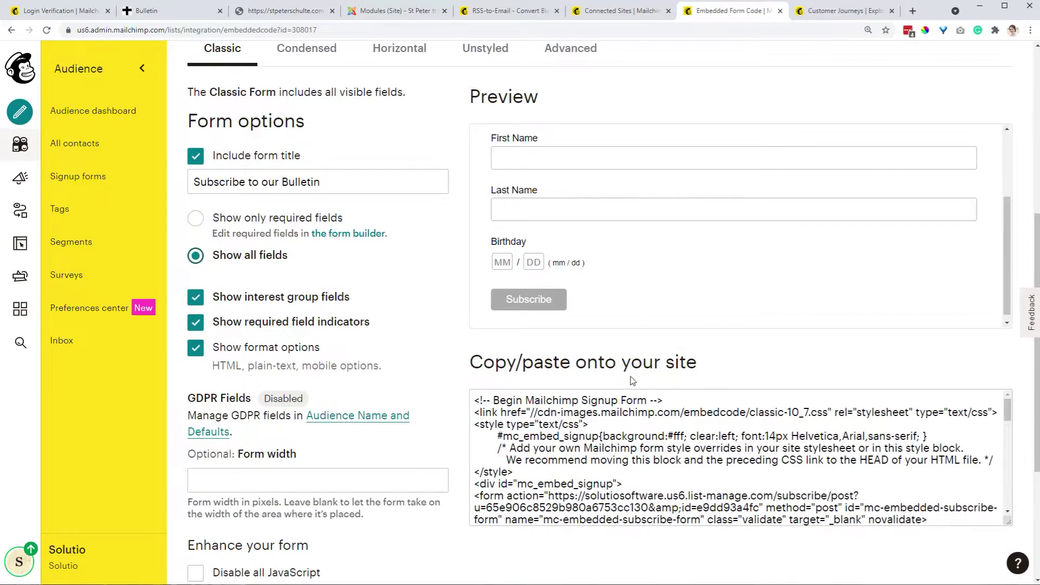
{"action": "scroll", "coordinate": [632, 381], "scroll_direction": "down", "scroll_amount": 5}
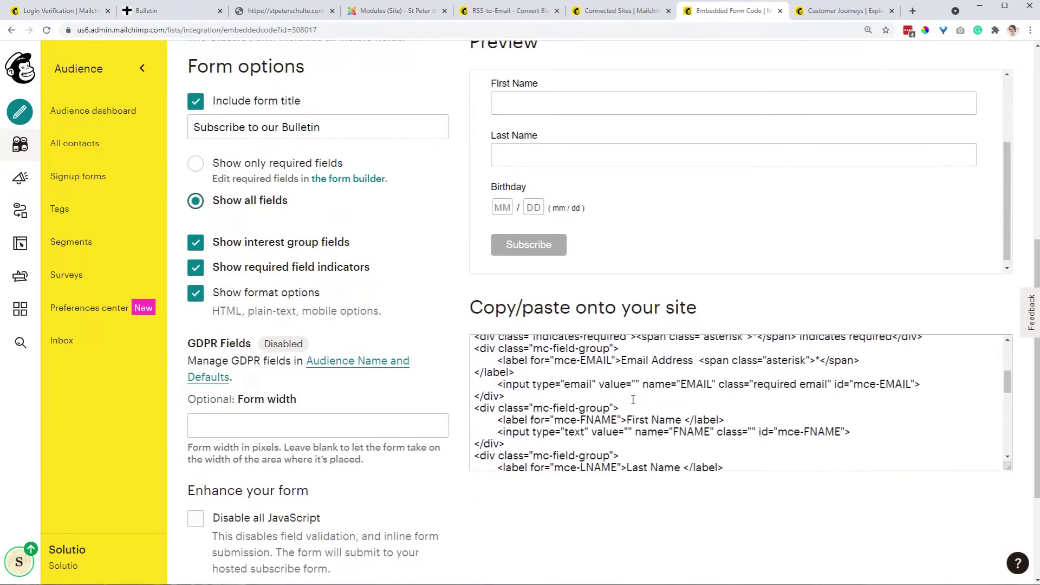
{"action": "scroll", "coordinate": [632, 399], "scroll_direction": "down", "scroll_amount": 6}
{"action": "scroll", "coordinate": [632, 398], "scroll_direction": "up", "scroll_amount": 12}
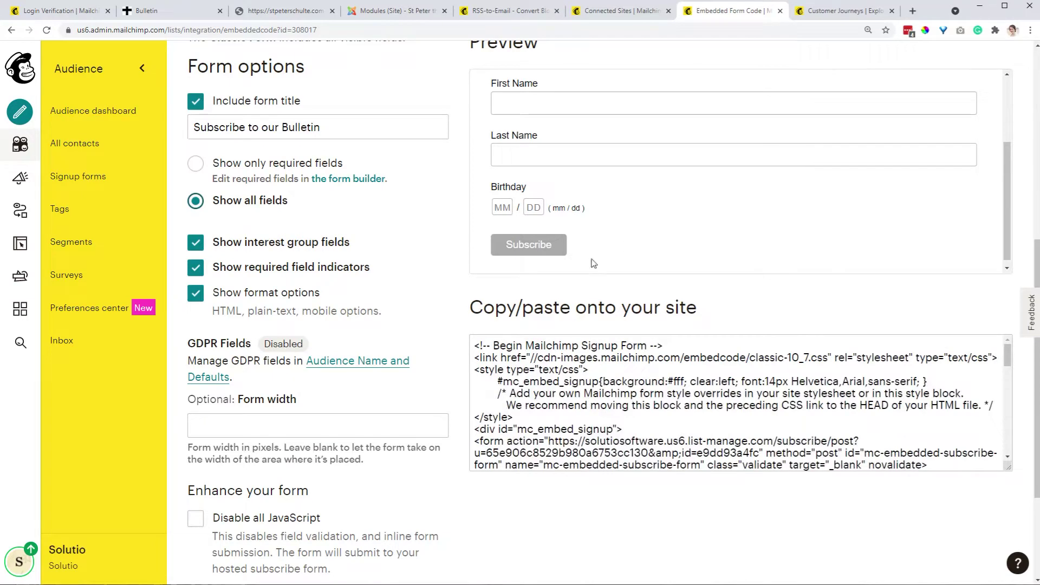
{"action": "scroll", "coordinate": [585, 395], "scroll_direction": "up", "scroll_amount": 3}
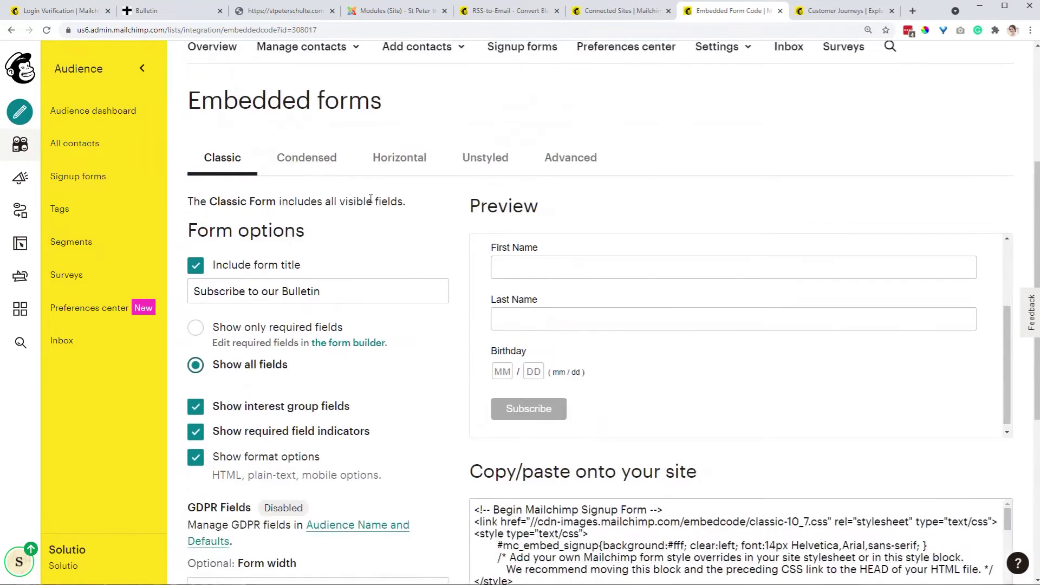
Compare the Classic, Condensed, Horizontal and Unstyled form styles, settling on Horizontal.
{"action": "left_click", "coordinate": [325, 165]}
{"action": "left_click", "coordinate": [374, 168]}
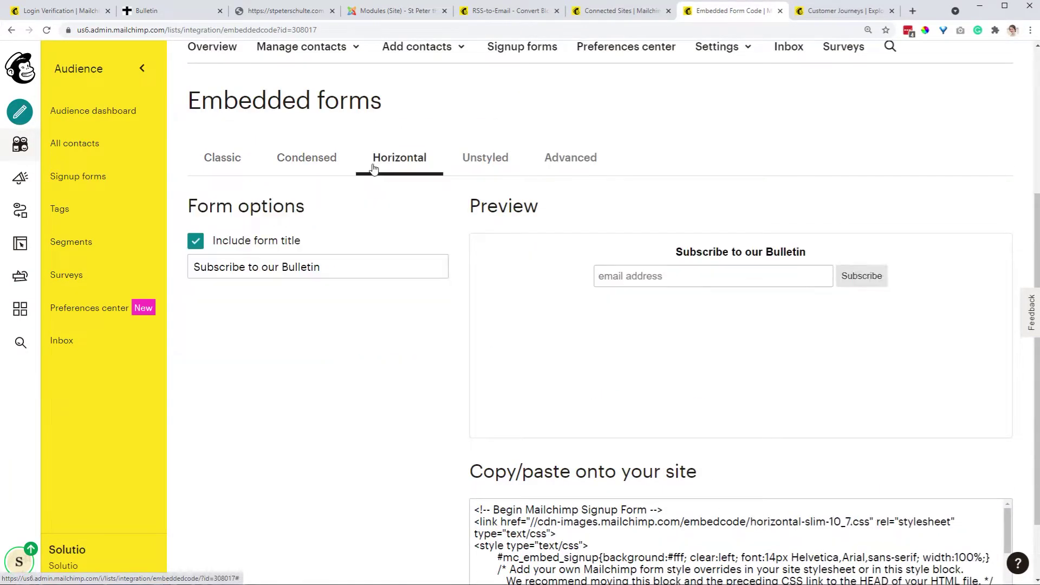
{"action": "left_click", "coordinate": [304, 163]}
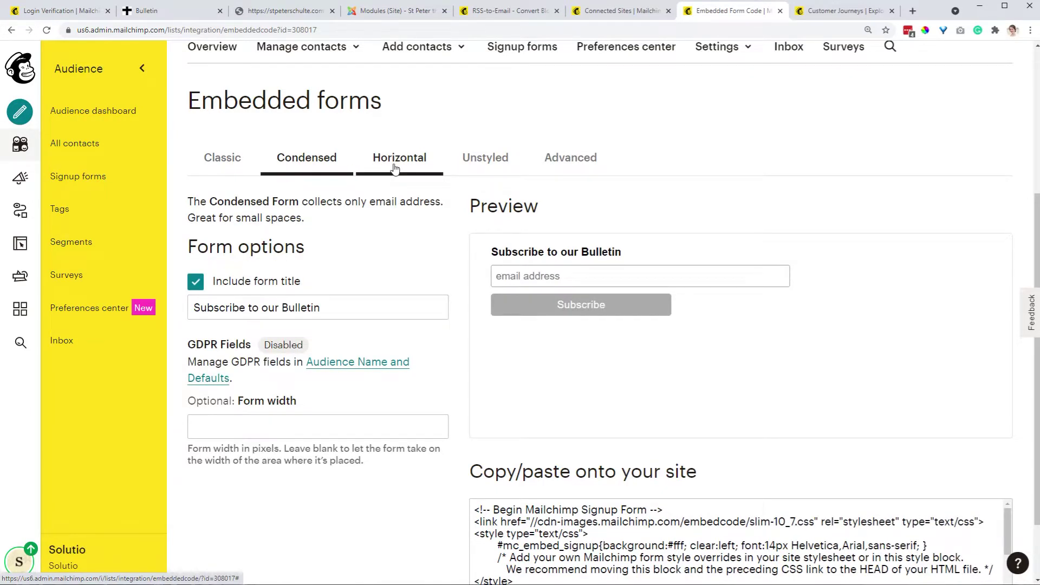
{"action": "left_click", "coordinate": [395, 169]}
{"action": "left_click", "coordinate": [490, 162]}
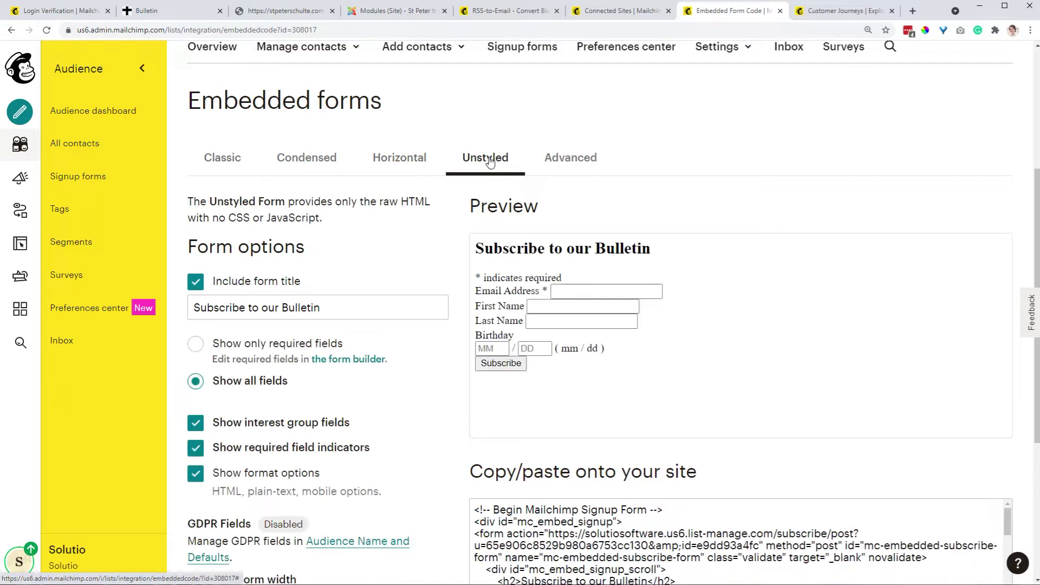
{"action": "left_click", "coordinate": [564, 158]}
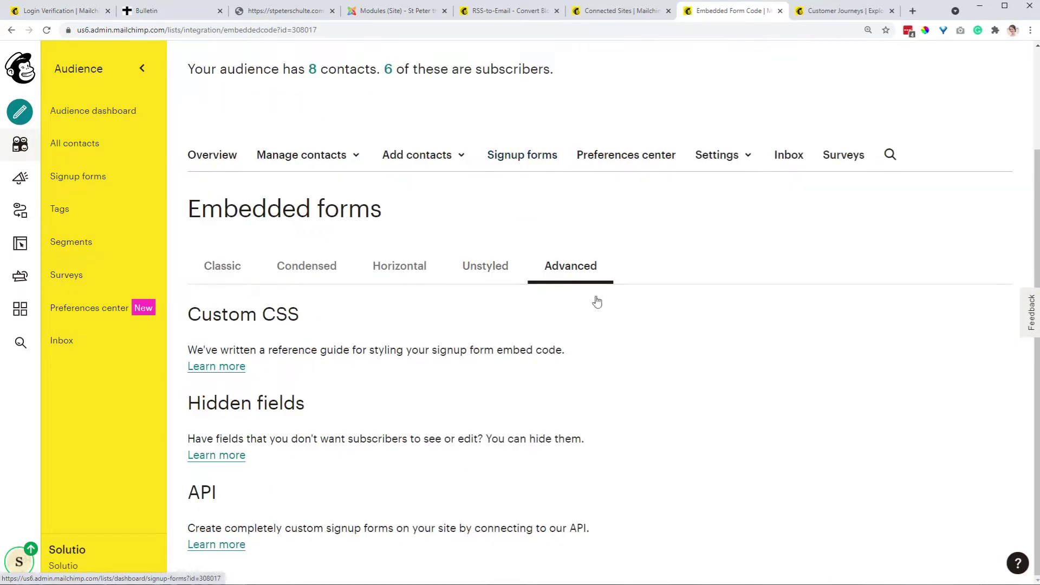
{"action": "left_click", "coordinate": [403, 278]}
{"action": "left_click", "coordinate": [231, 273]}
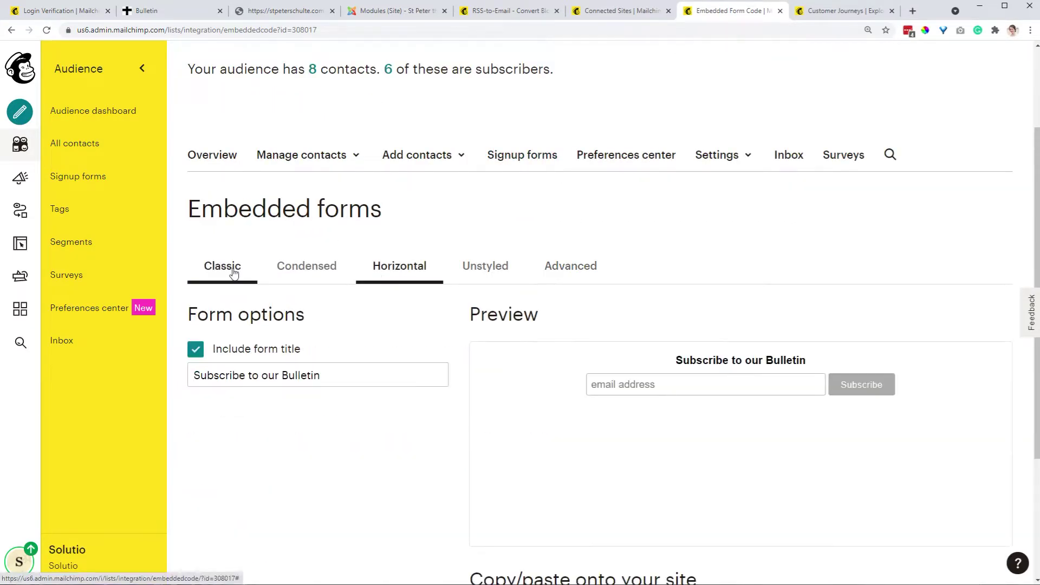
{"action": "left_click", "coordinate": [204, 441]}
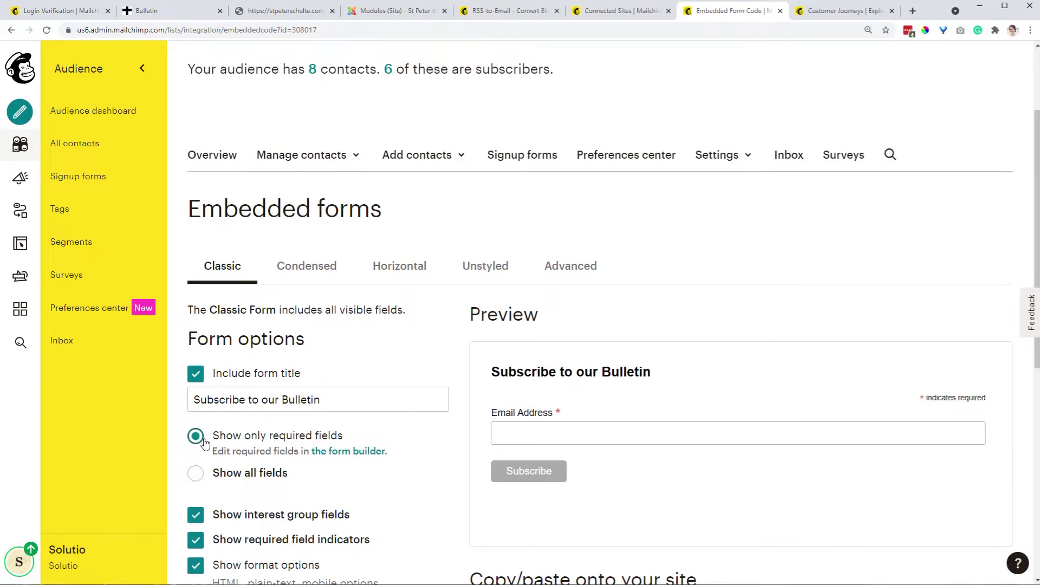
{"action": "left_click", "coordinate": [308, 270]}
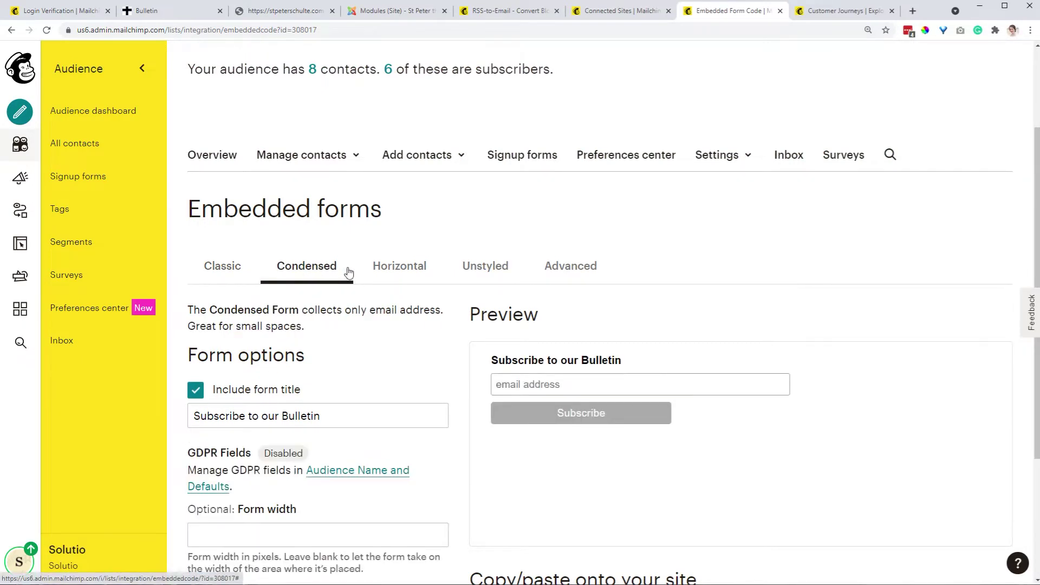
{"action": "left_click", "coordinate": [398, 269]}
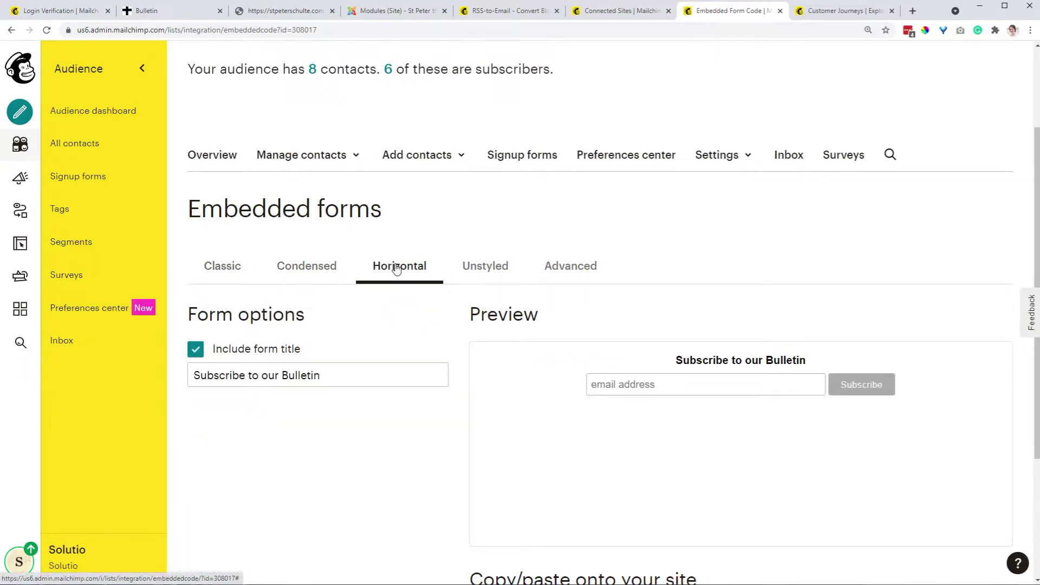
Copy the Horizontal form's embed code from the 'Copy/paste onto your site' box.
{"action": "scroll", "coordinate": [690, 403], "scroll_direction": "down", "scroll_amount": 3}
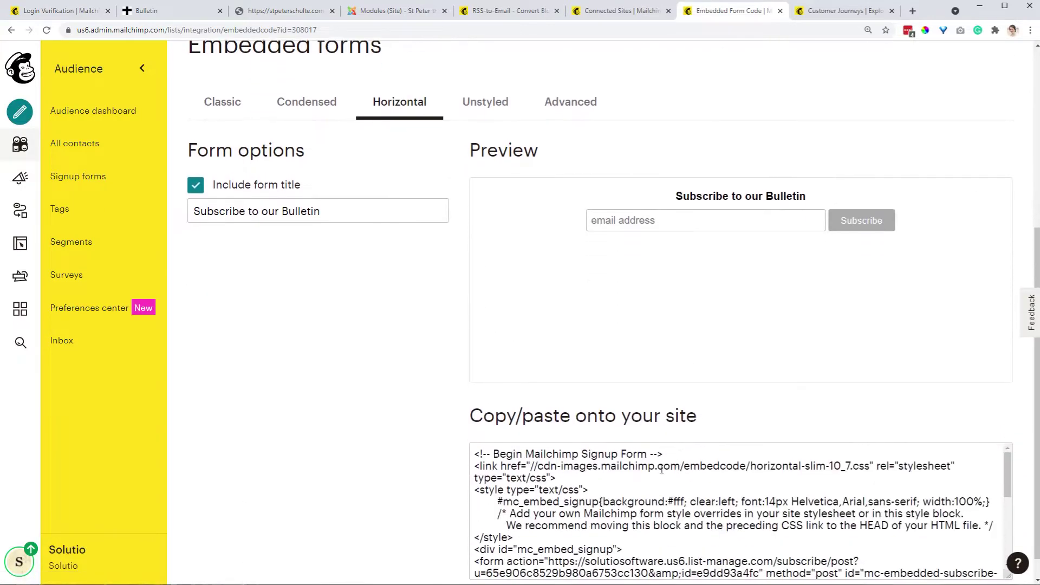
{"action": "left_click", "coordinate": [587, 476]}
{"action": "scroll", "coordinate": [587, 477], "scroll_direction": "down", "scroll_amount": 5}
{"action": "right_click", "coordinate": [588, 476]}
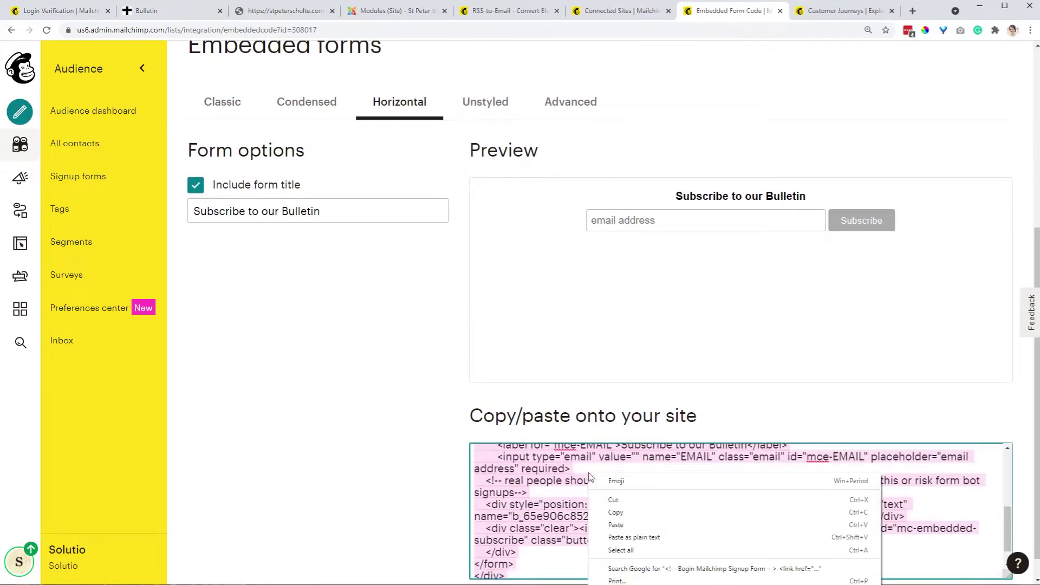
{"action": "left_click", "coordinate": [615, 512]}
{"action": "scroll", "coordinate": [468, 74], "scroll_direction": "up", "scroll_amount": 5}
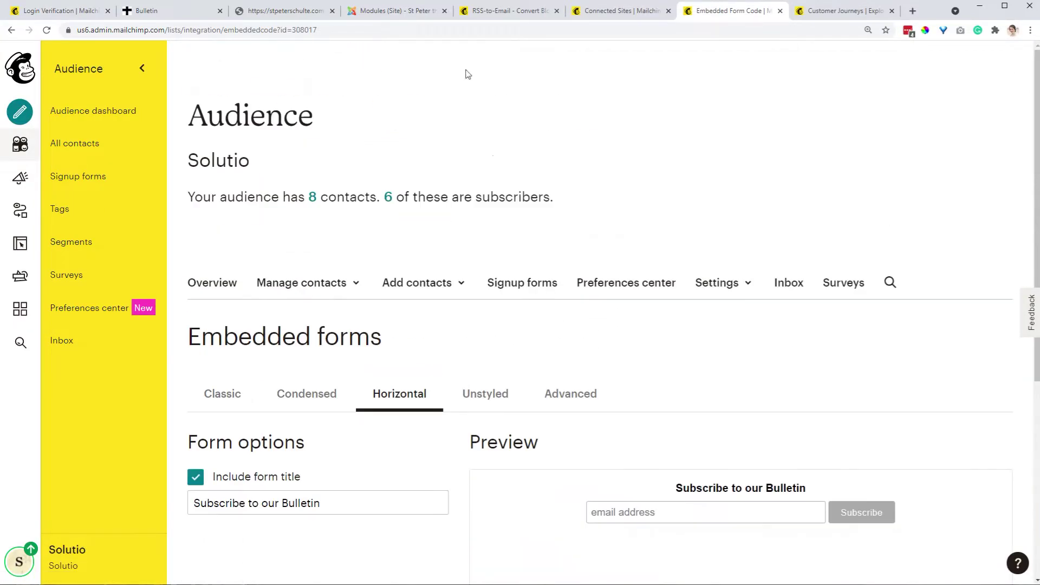
Cancel the new module type selection and look over the public Bulletin page.
{"action": "left_click", "coordinate": [278, 11]}
{"action": "left_click", "coordinate": [397, 10]}
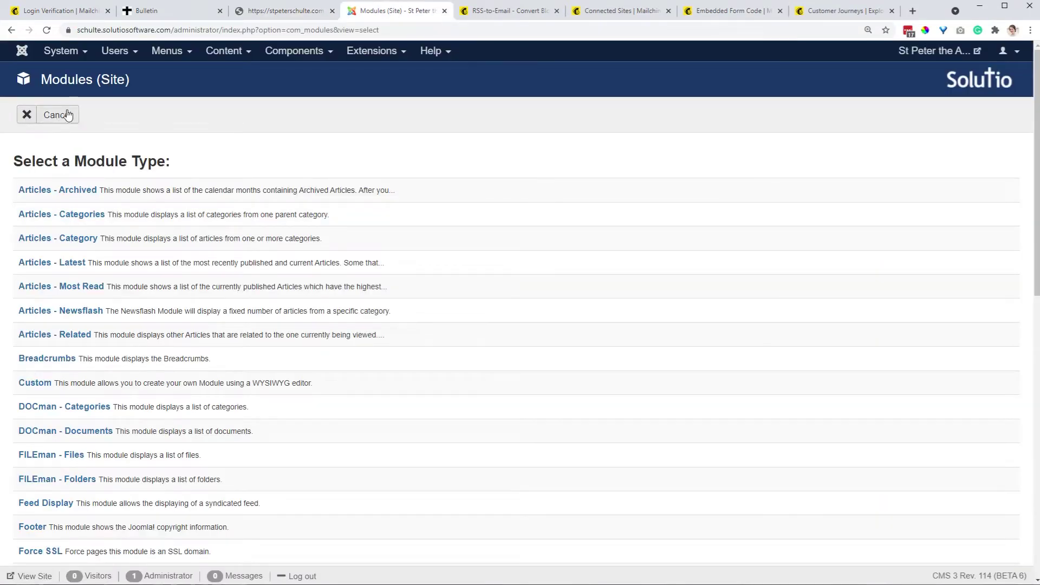
{"action": "left_click", "coordinate": [68, 115]}
{"action": "left_click", "coordinate": [163, 11]}
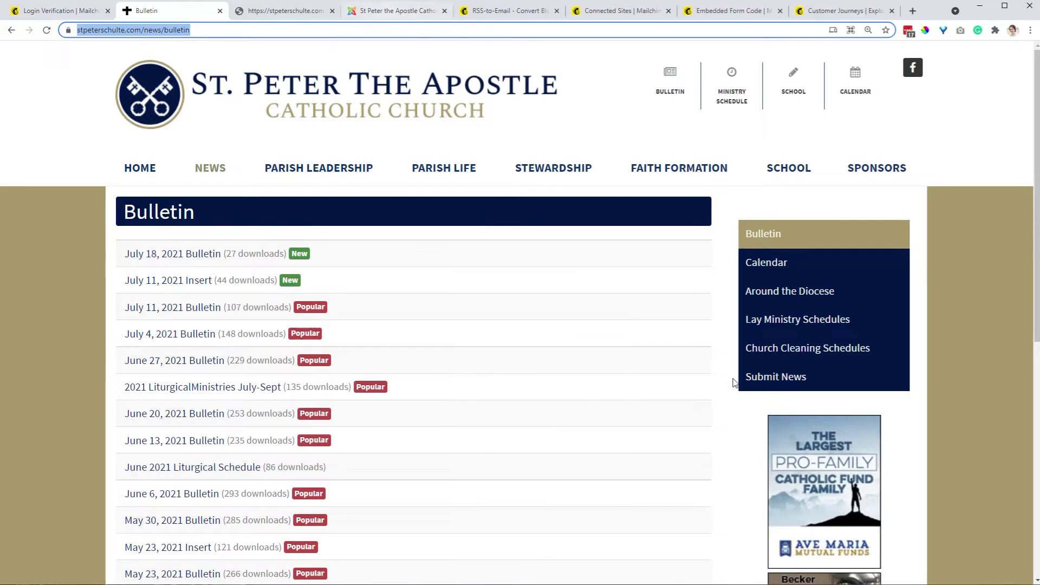
{"action": "scroll", "coordinate": [734, 383], "scroll_direction": "down", "scroll_amount": 4}
{"action": "scroll", "coordinate": [708, 378], "scroll_direction": "up", "scroll_amount": 3}
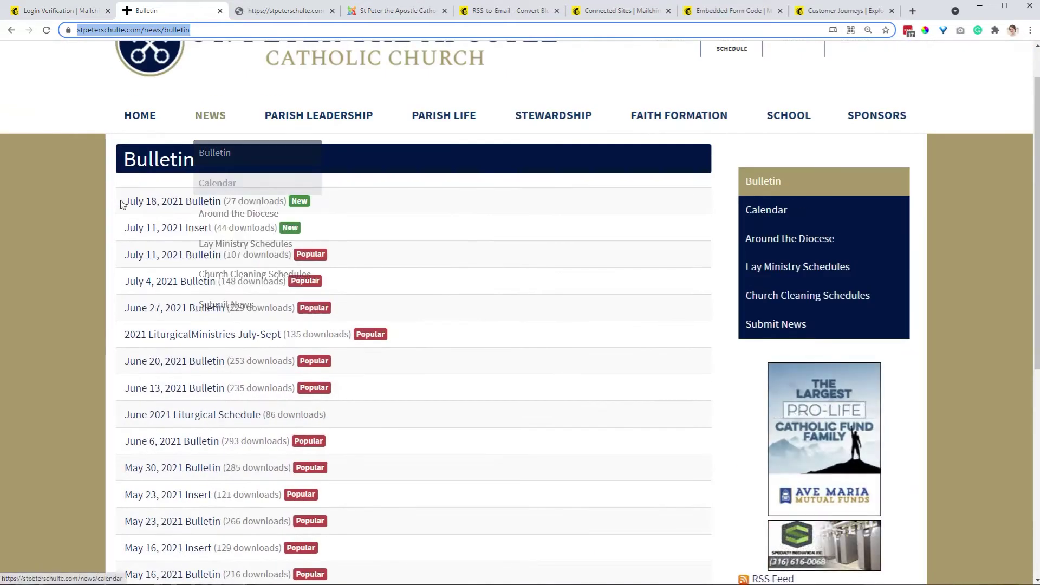
Log in to the CMS admin with the administrator username and password.
{"action": "left_click", "coordinate": [379, 11]}
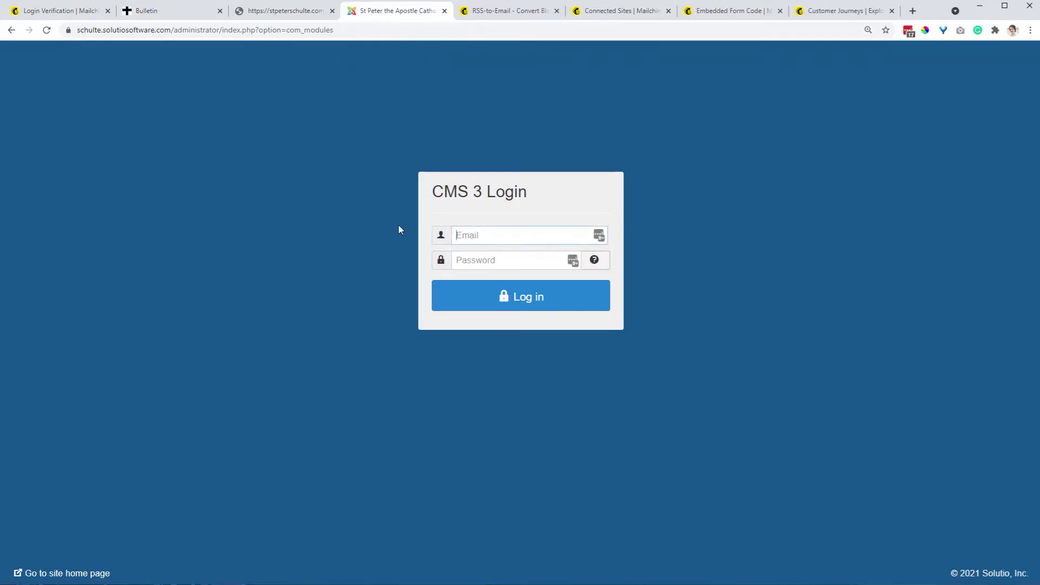
{"action": "type", "text": "jackie"}
{"action": "key", "text": "Tab"}
{"action": "type", "text": "**********"}
{"action": "key", "text": "Return"}
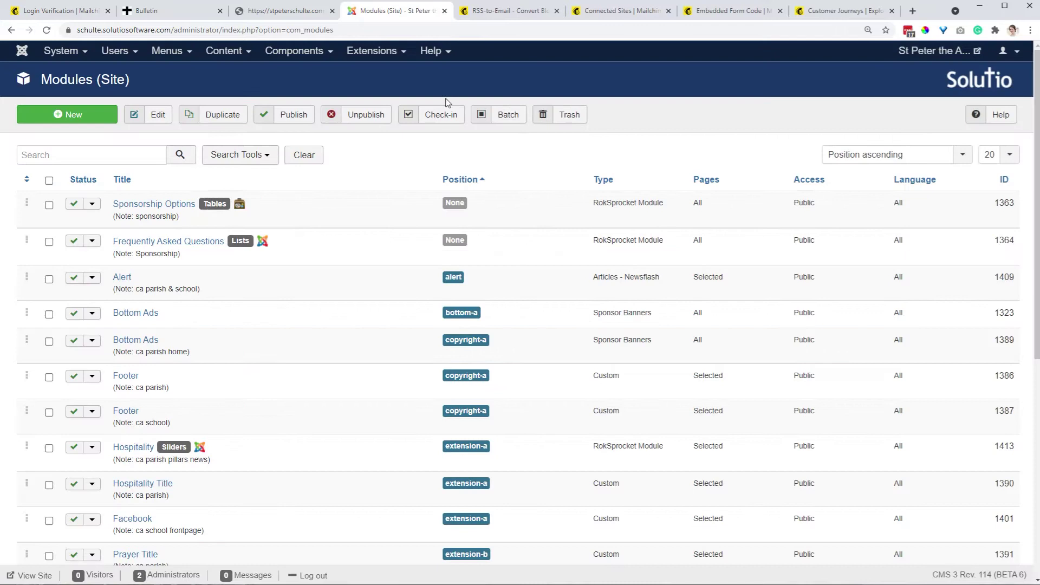
Go to Components > DOCman > Categories.
{"action": "left_click", "coordinate": [298, 51]}
{"action": "mouse_move", "coordinate": [305, 91]}
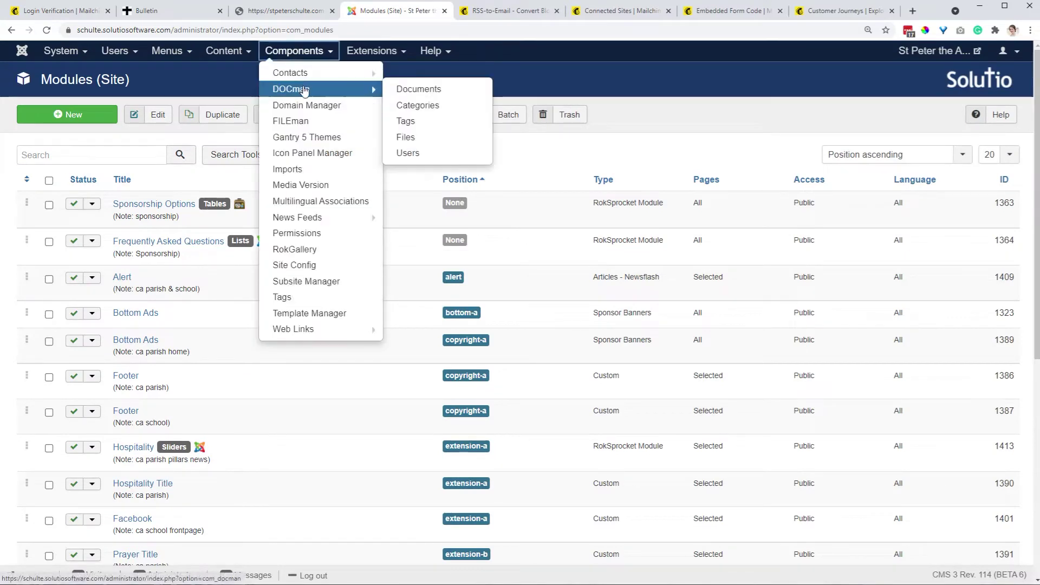
{"action": "left_click", "coordinate": [407, 90]}
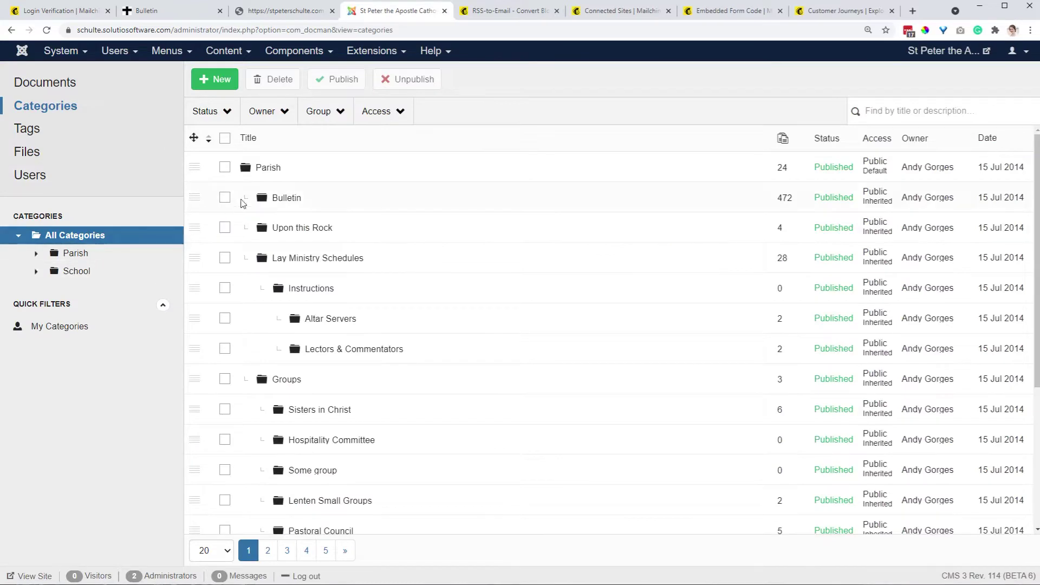
Paste the Mailchimp embed code into the Bulletin category description's source code.
{"action": "left_click", "coordinate": [283, 199]}
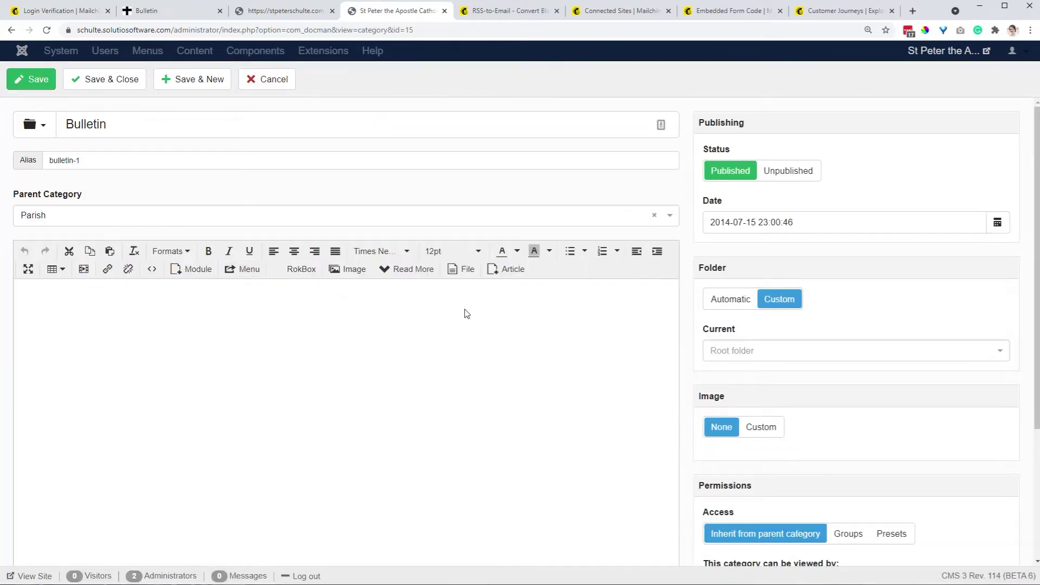
{"action": "left_click", "coordinate": [152, 269]}
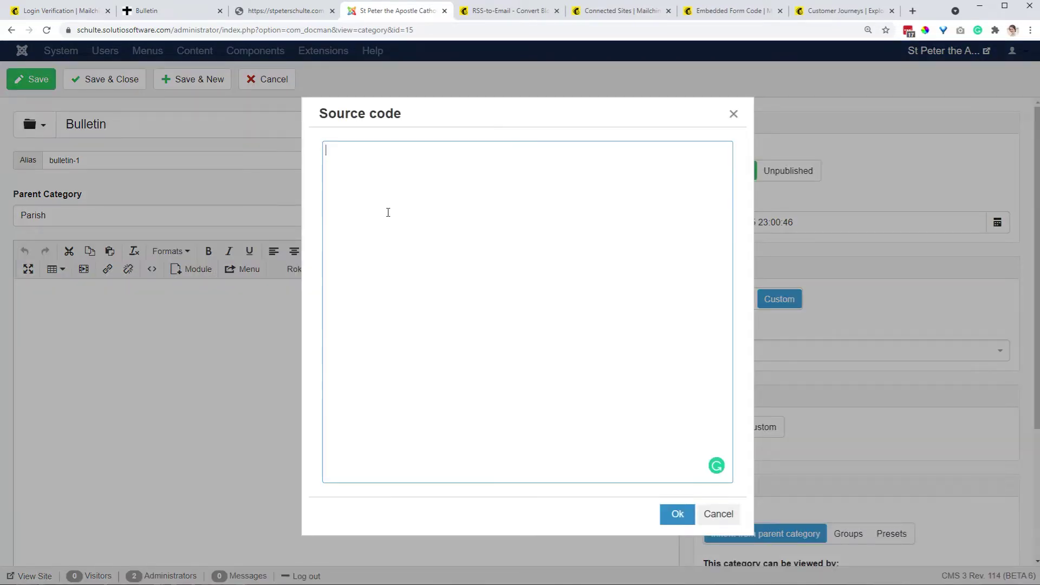
{"action": "key", "text": "ctrl+v"}
{"action": "left_click", "coordinate": [675, 513]}
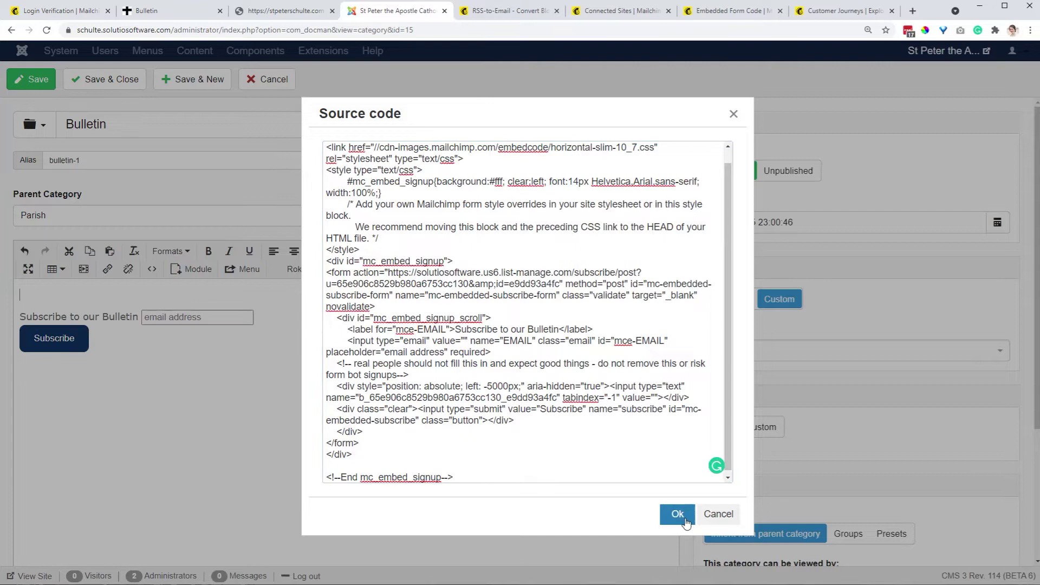
{"action": "left_click", "coordinate": [691, 518]}
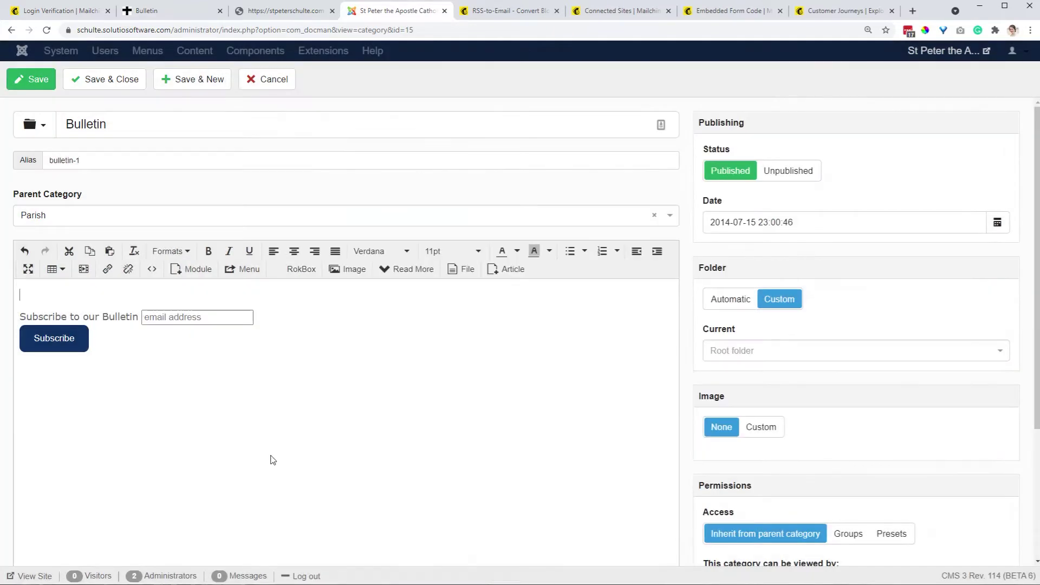
Save and close the Bulletin category, then reload the public Bulletin page.
{"action": "scroll", "coordinate": [273, 460], "scroll_direction": "down", "scroll_amount": 3}
{"action": "scroll", "coordinate": [272, 460], "scroll_direction": "up", "scroll_amount": 3}
{"action": "left_click", "coordinate": [105, 80]}
{"action": "left_click", "coordinate": [165, 11]}
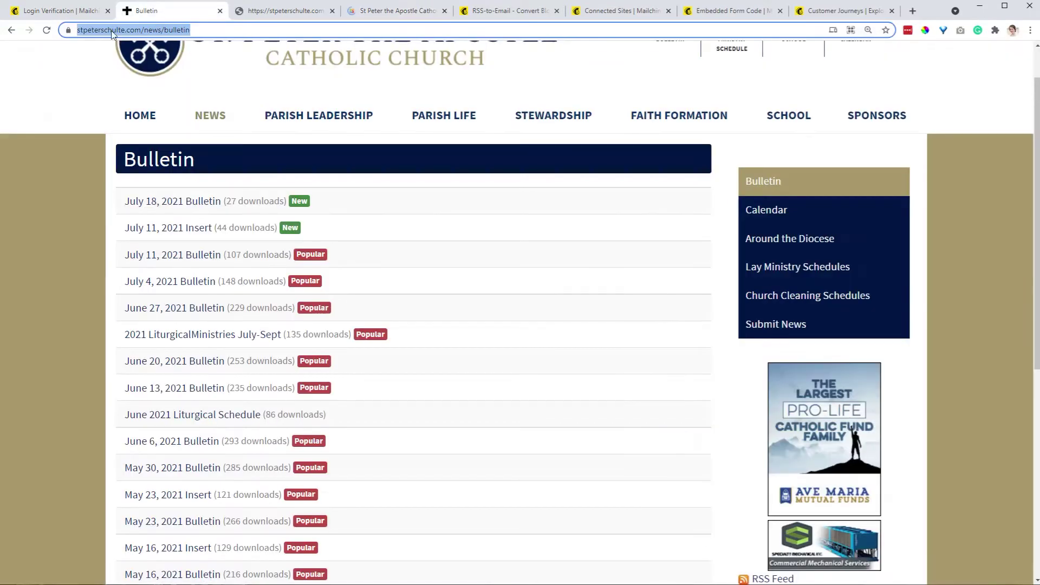
{"action": "left_click", "coordinate": [47, 30]}
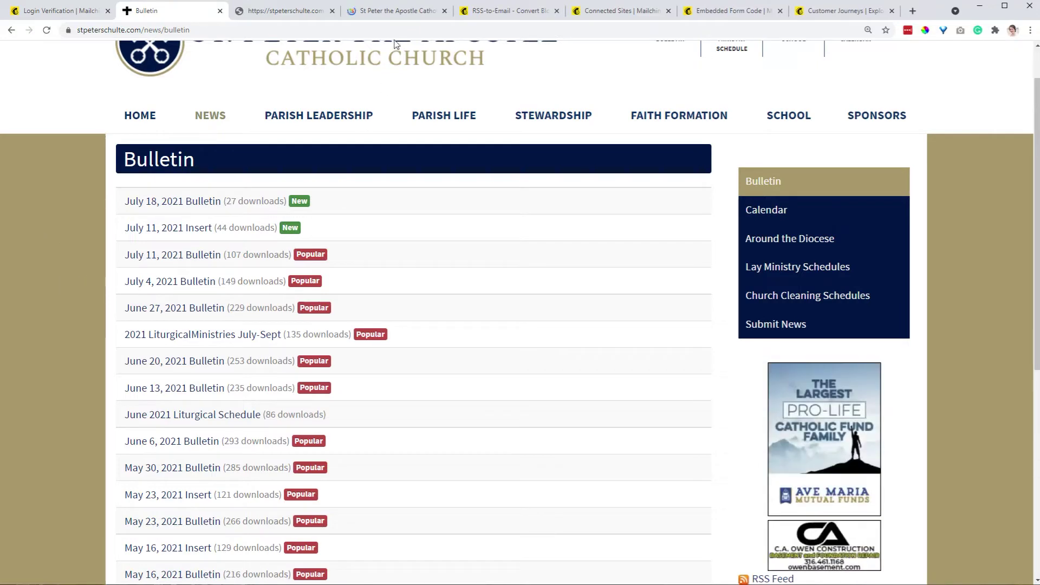
Open the Bulletin item from the CA Main Menu for editing.
{"action": "left_click", "coordinate": [393, 12]}
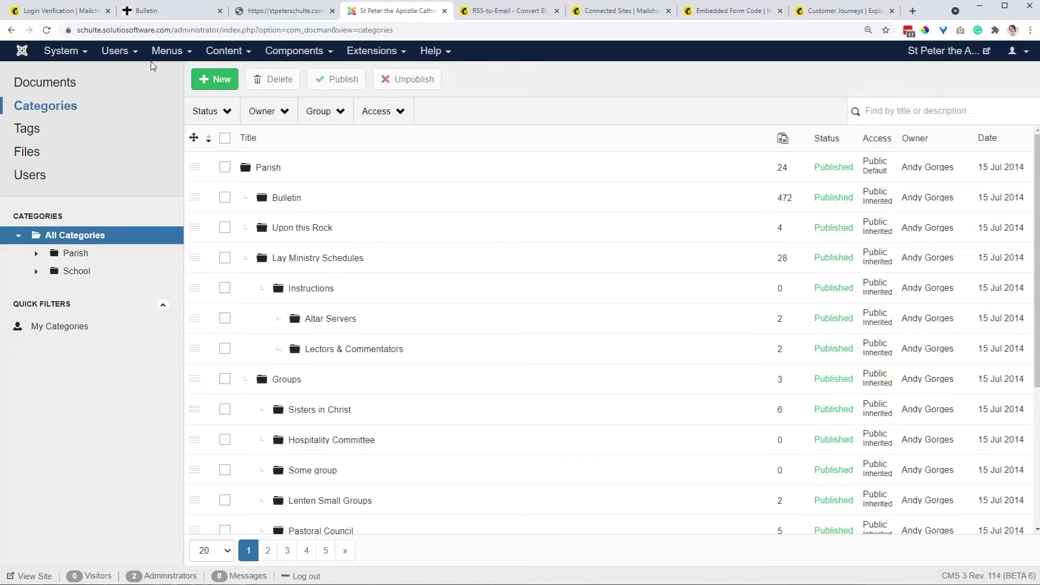
{"action": "left_click", "coordinate": [167, 50]}
{"action": "left_click", "coordinate": [201, 159]}
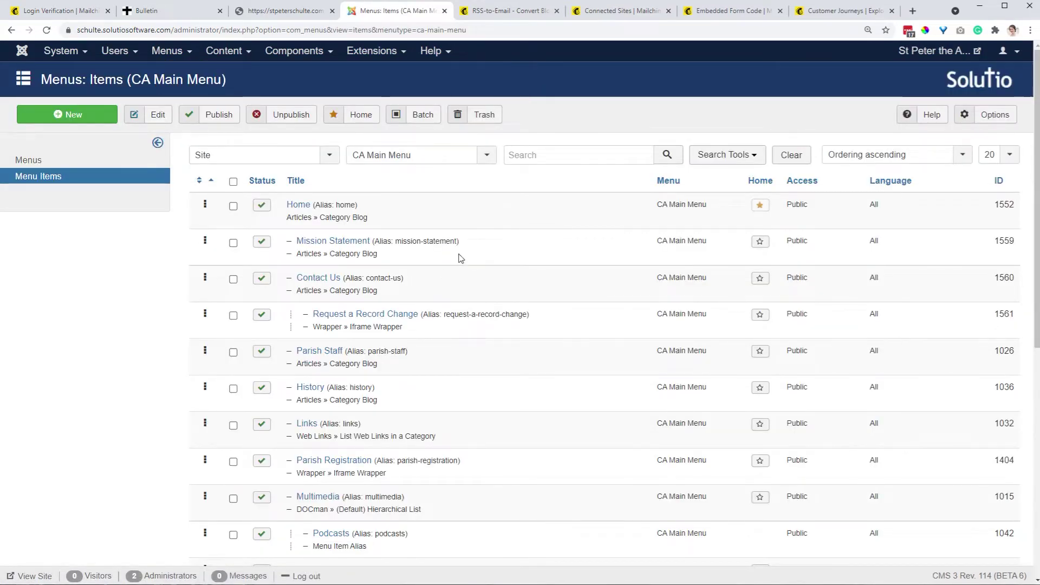
{"action": "scroll", "coordinate": [513, 259], "scroll_direction": "down", "scroll_amount": 2}
{"action": "scroll", "coordinate": [513, 258], "scroll_direction": "down", "scroll_amount": 3}
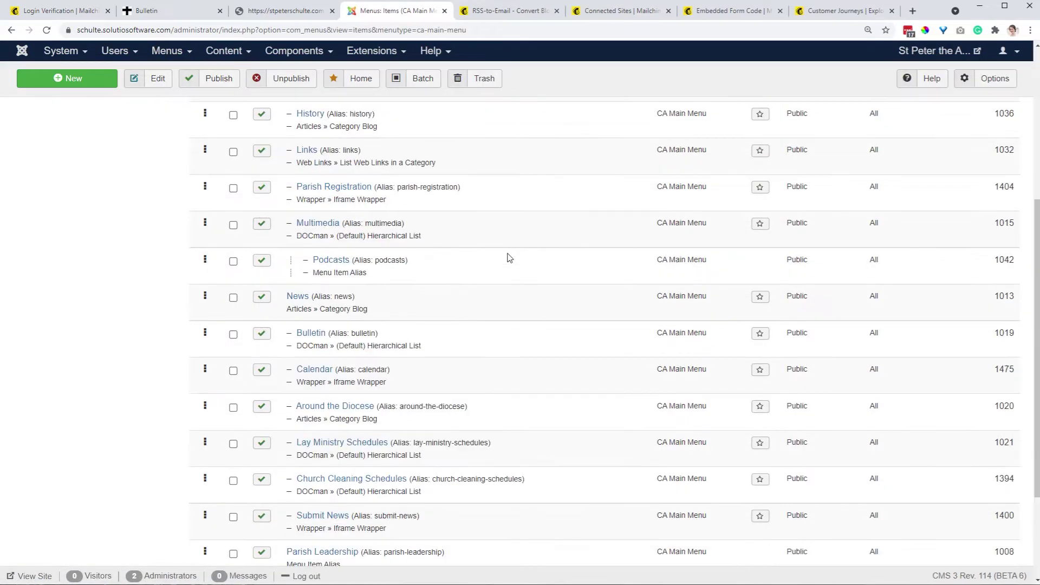
{"action": "left_click", "coordinate": [311, 335]}
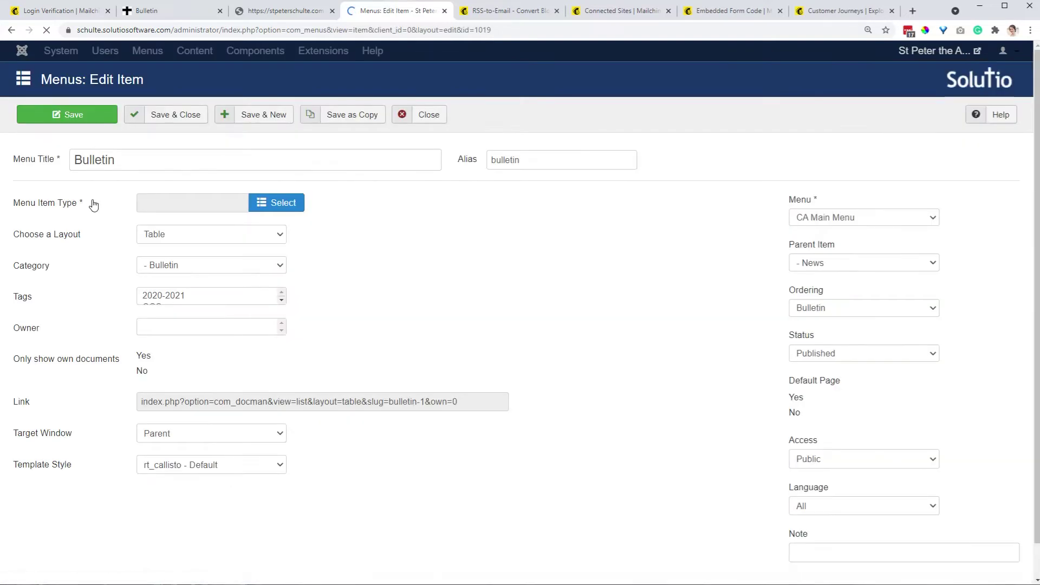
Set Show category description to Yes under the DOCman options and save the menu item.
{"action": "left_click", "coordinate": [93, 201]}
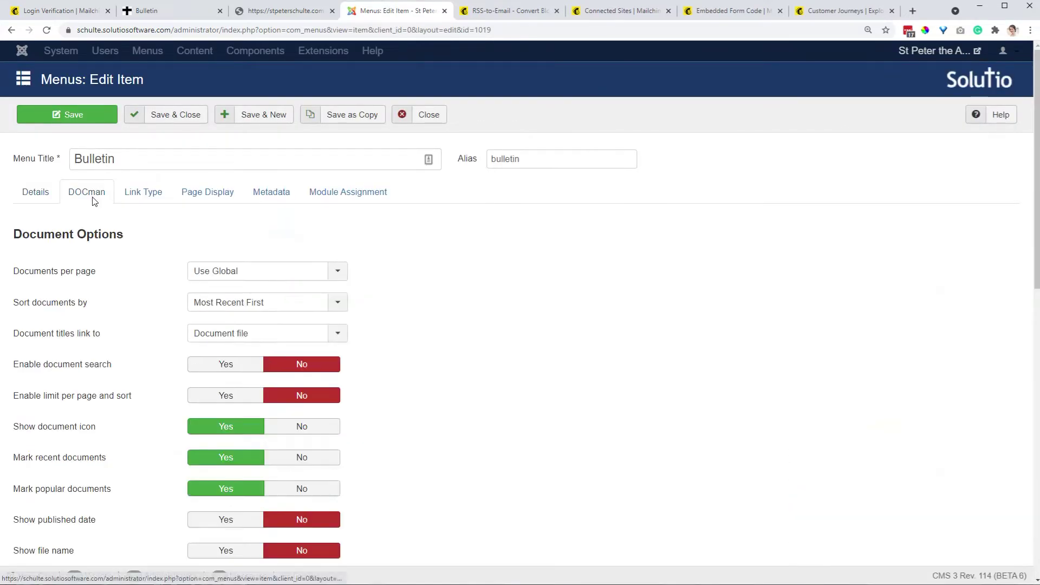
{"action": "left_click", "coordinate": [47, 197]}
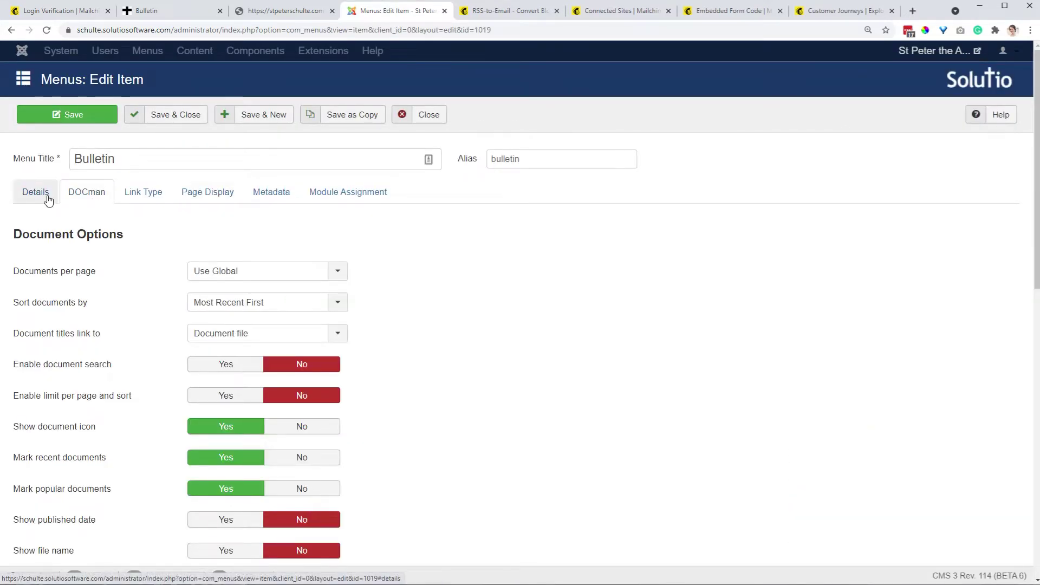
{"action": "left_click", "coordinate": [86, 193]}
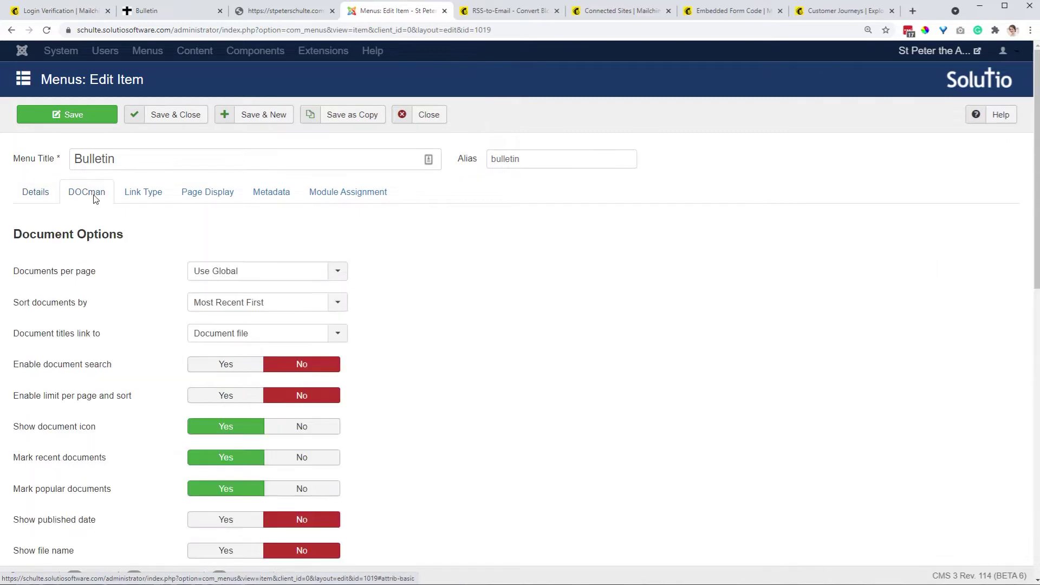
{"action": "scroll", "coordinate": [120, 401], "scroll_direction": "down", "scroll_amount": 3}
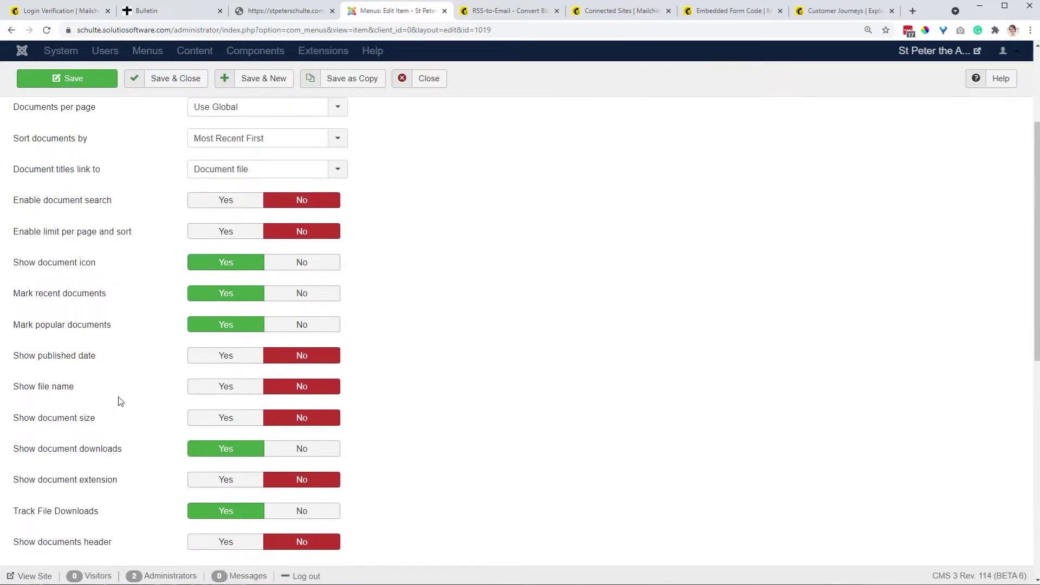
{"action": "scroll", "coordinate": [120, 401], "scroll_direction": "down", "scroll_amount": 1}
{"action": "scroll", "coordinate": [119, 403], "scroll_direction": "up", "scroll_amount": 1}
{"action": "scroll", "coordinate": [120, 402], "scroll_direction": "down", "scroll_amount": 6}
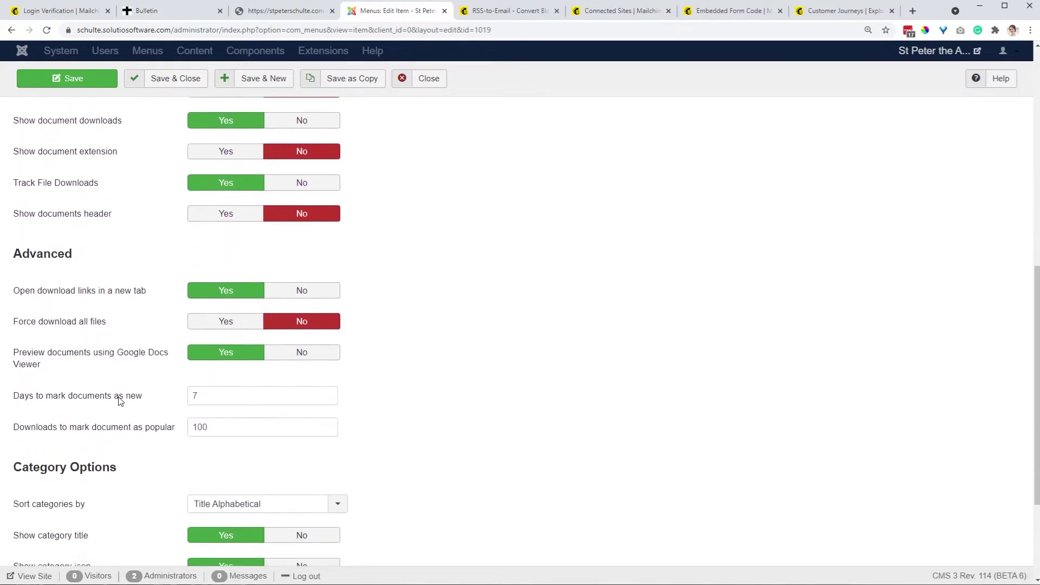
{"action": "scroll", "coordinate": [121, 401], "scroll_direction": "down", "scroll_amount": 3}
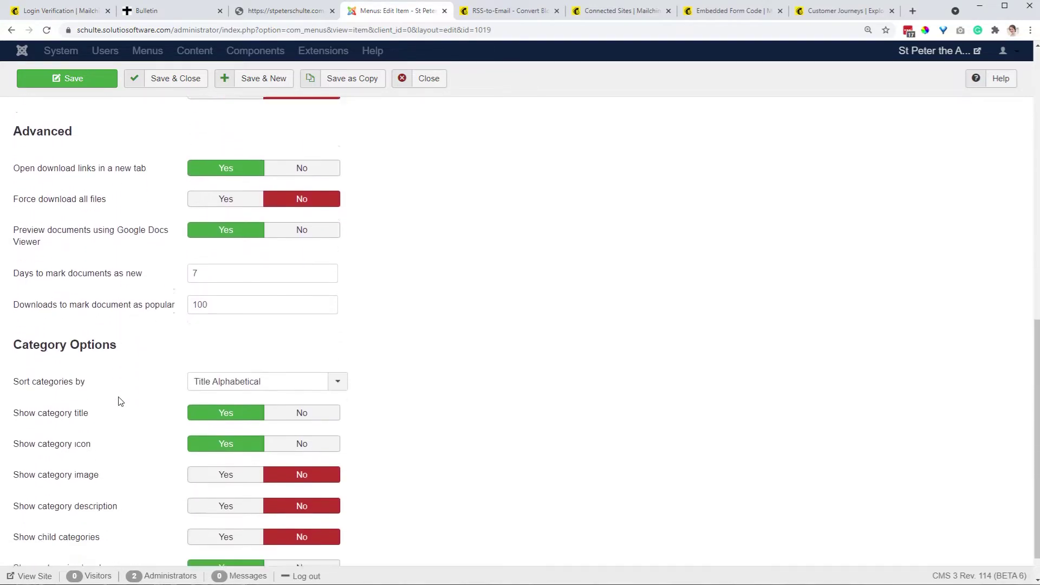
{"action": "left_click", "coordinate": [231, 471]}
{"action": "left_click", "coordinate": [80, 80]}
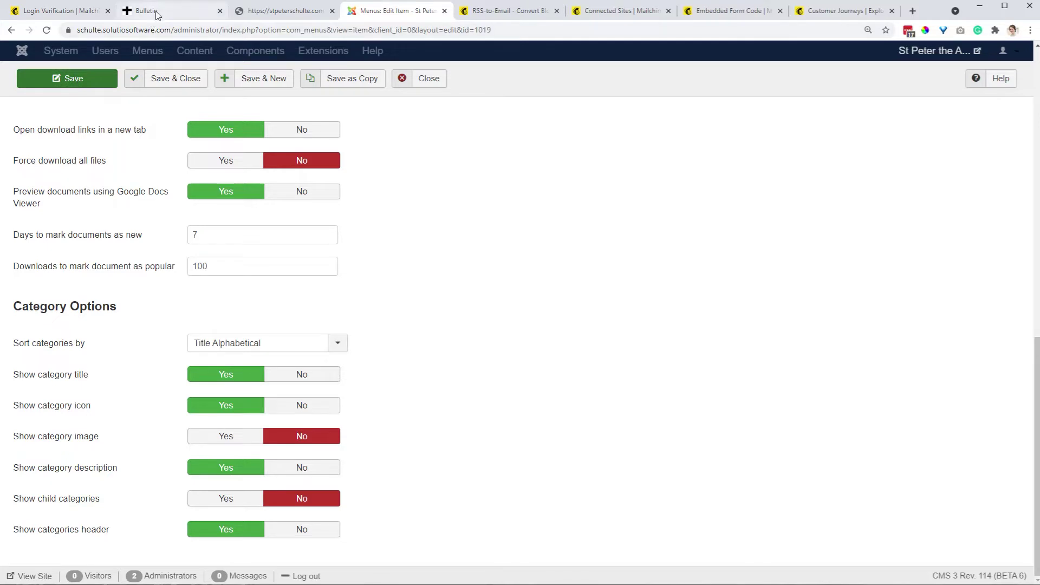
{"action": "left_click", "coordinate": [163, 11]}
Reload the Bulletin page and try the subscribe form's email address field.
{"action": "left_click", "coordinate": [47, 29]}
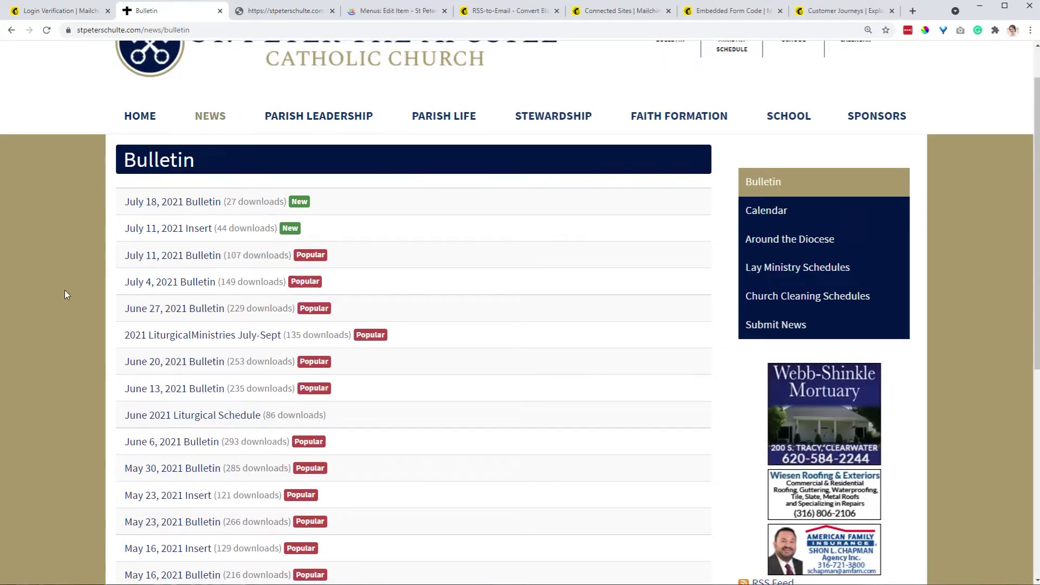
{"action": "left_click", "coordinate": [47, 30]}
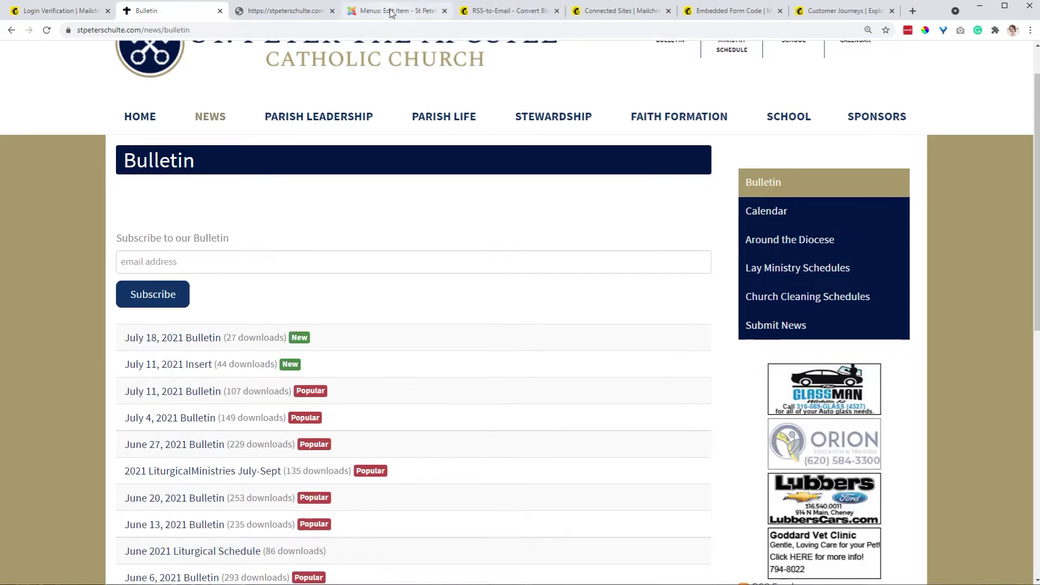
{"action": "left_click", "coordinate": [303, 263]}
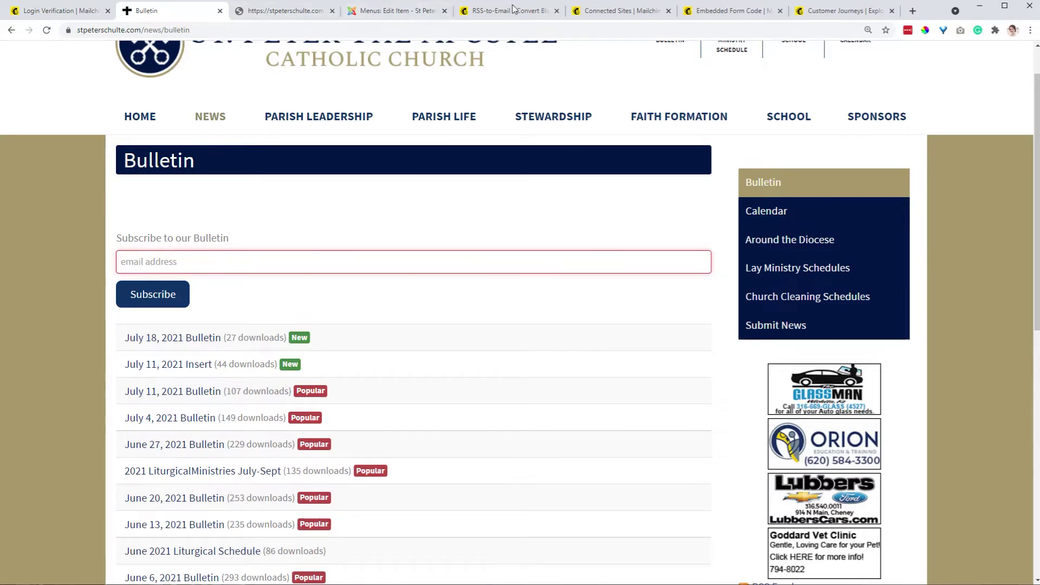
Compare the live form with Mailchimp's embedded form code.
{"action": "left_click", "coordinate": [617, 11]}
{"action": "left_click", "coordinate": [727, 12]}
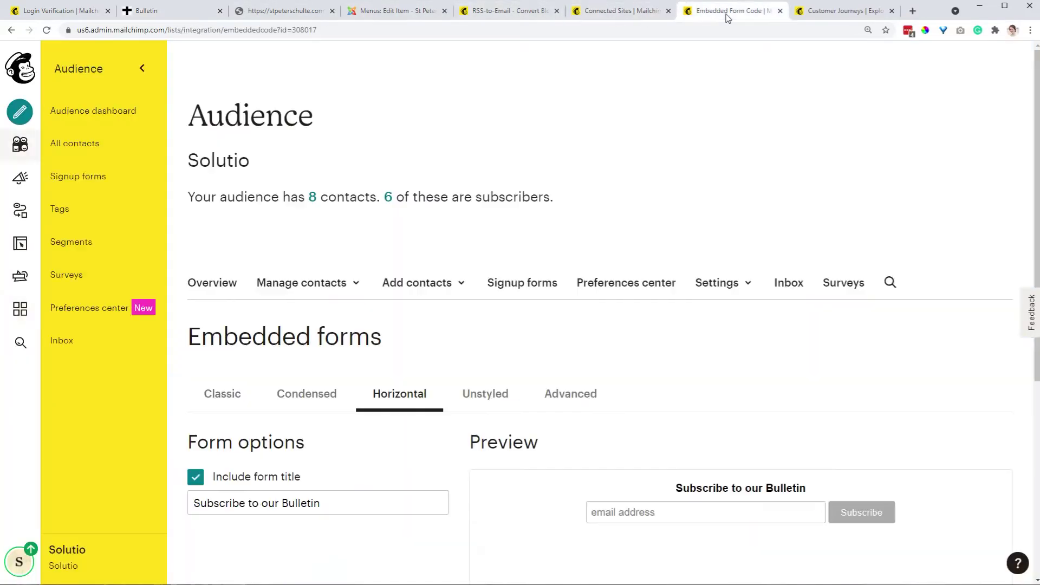
{"action": "scroll", "coordinate": [678, 379], "scroll_direction": "down", "scroll_amount": 4}
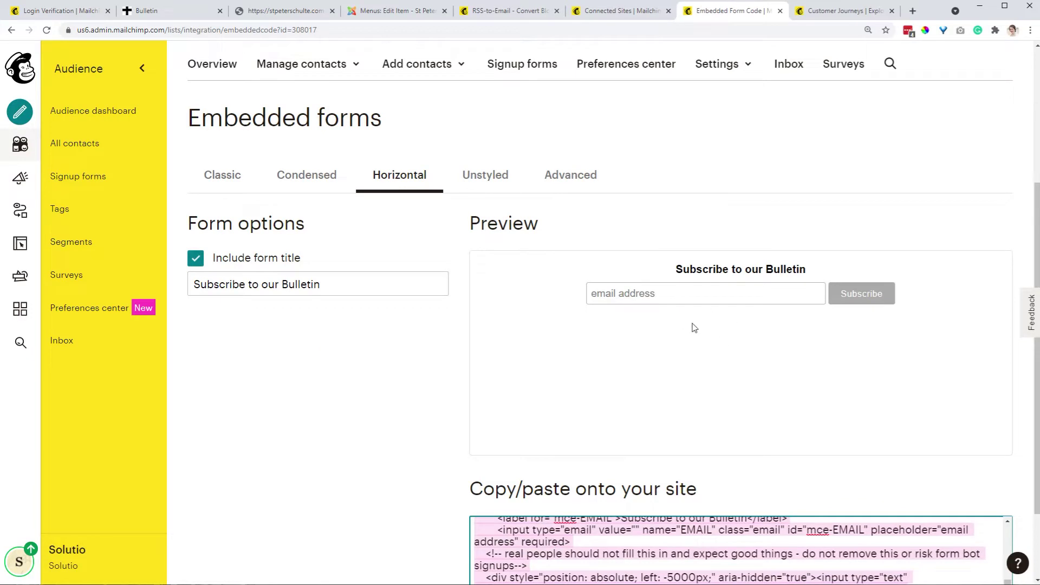
{"action": "left_click", "coordinate": [182, 16]}
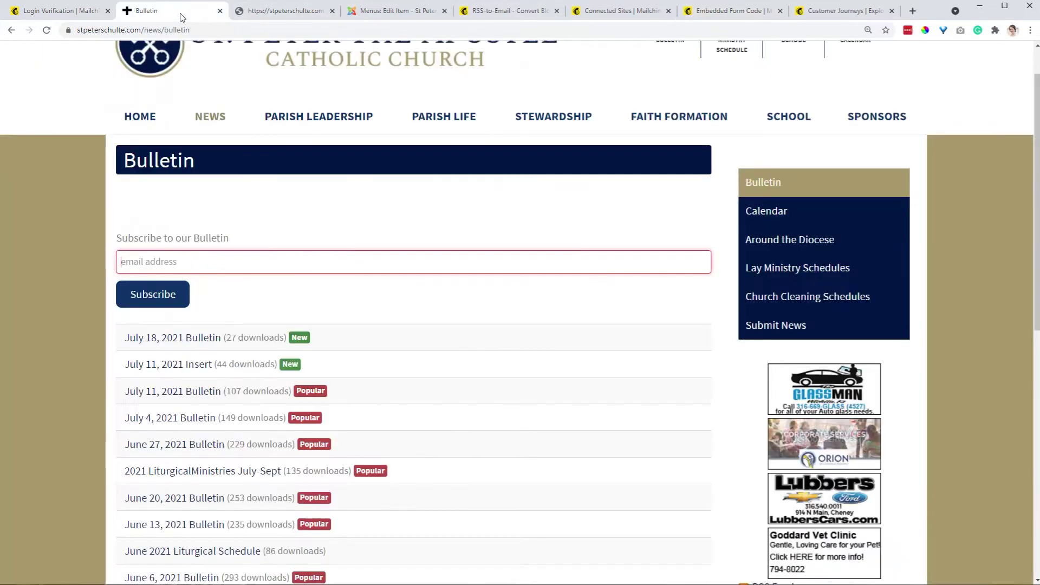
{"action": "left_click", "coordinate": [720, 12]}
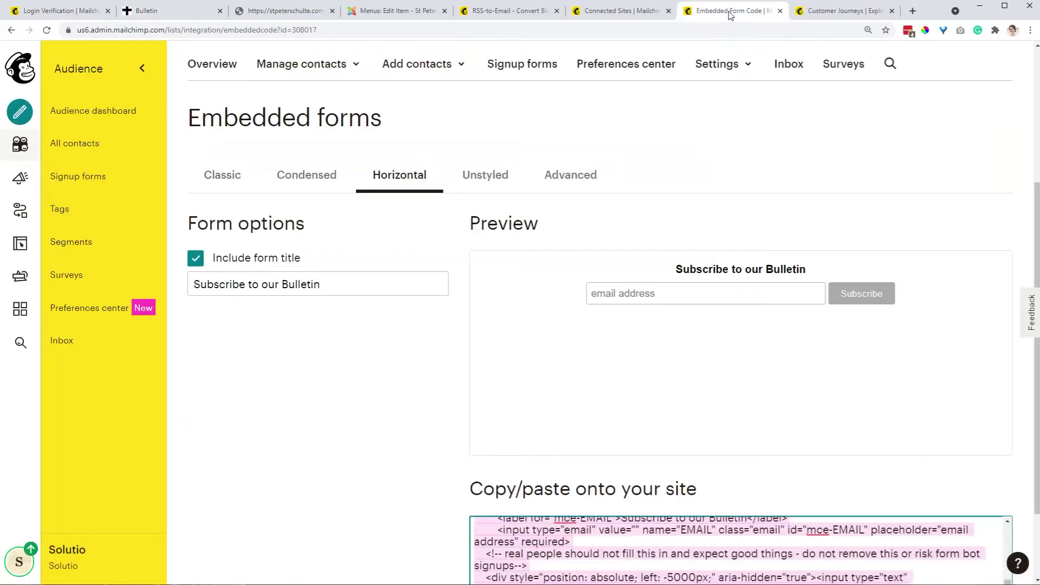
{"action": "left_click", "coordinate": [398, 11]}
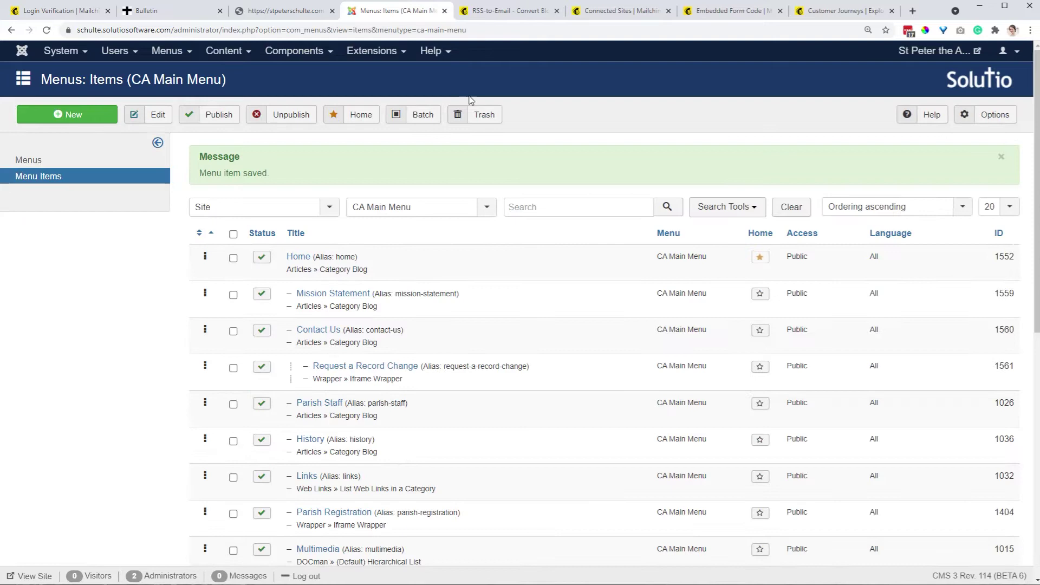
Open the Bulletin category from DOCman Categories for editing.
{"action": "left_click", "coordinate": [296, 51]}
{"action": "mouse_move", "coordinate": [310, 95]}
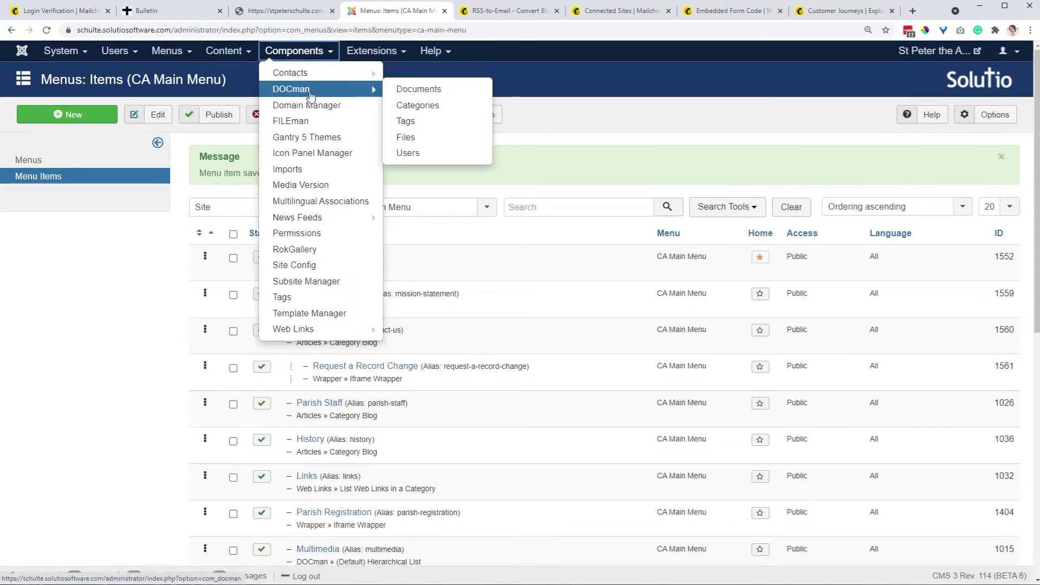
{"action": "left_click", "coordinate": [416, 106]}
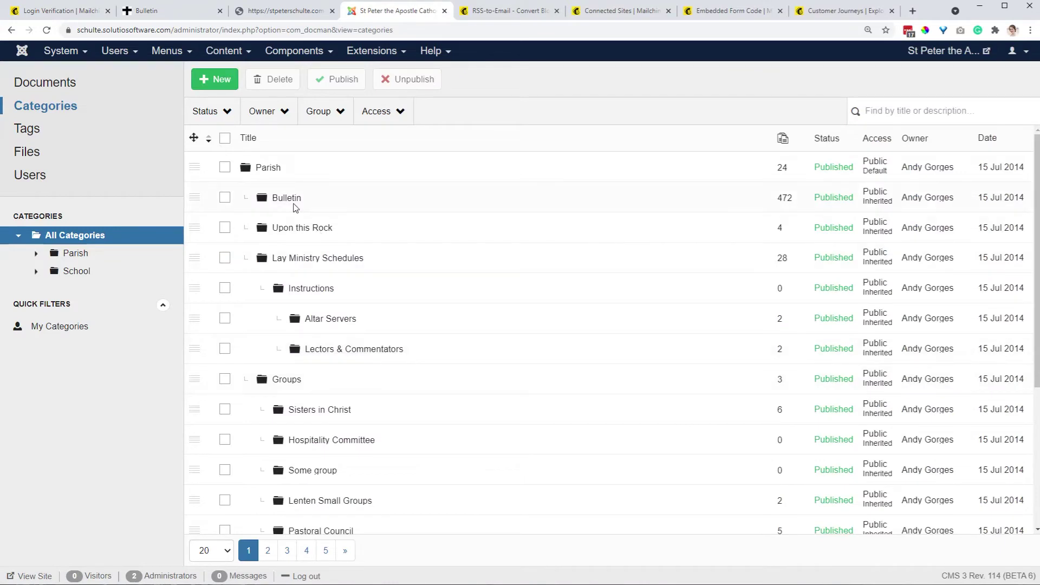
{"action": "left_click", "coordinate": [293, 204]}
{"action": "left_click", "coordinate": [292, 203]}
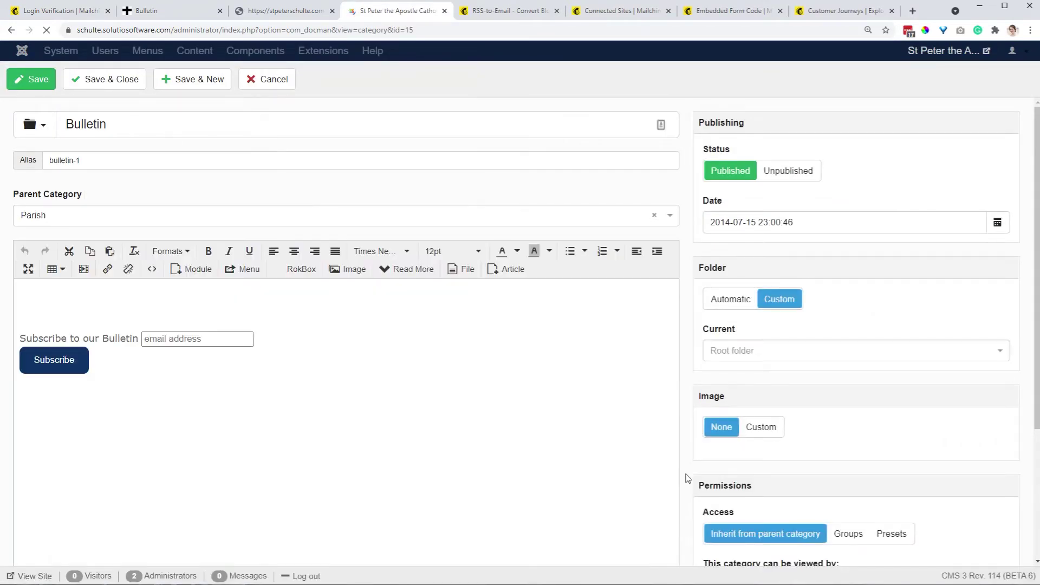
Inspect the form's heading and email box in the description against the live page and Mailchimp code.
{"action": "left_click", "coordinate": [89, 339]}
{"action": "left_click", "coordinate": [173, 339]}
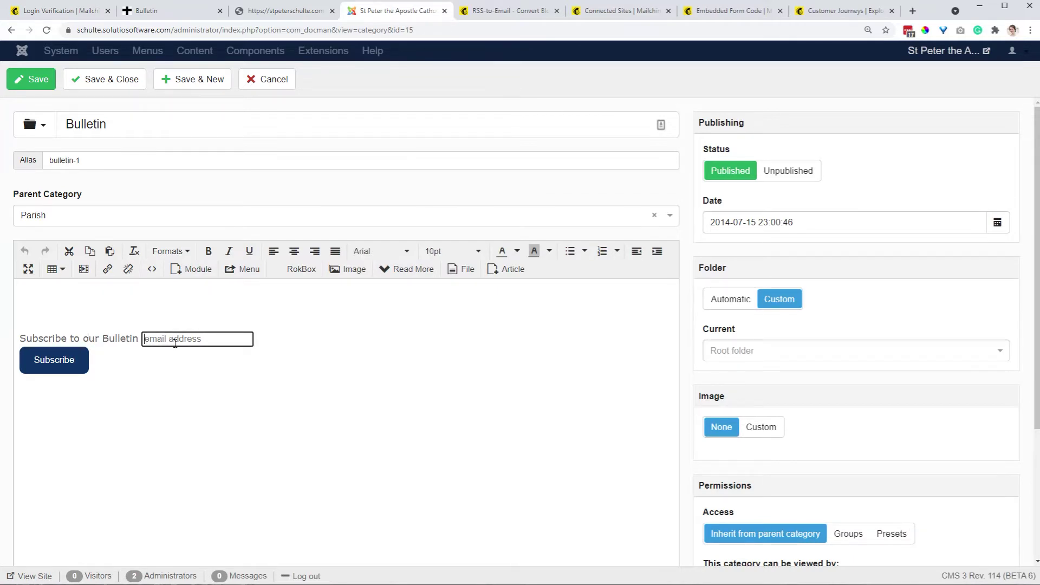
{"action": "left_click", "coordinate": [168, 13]}
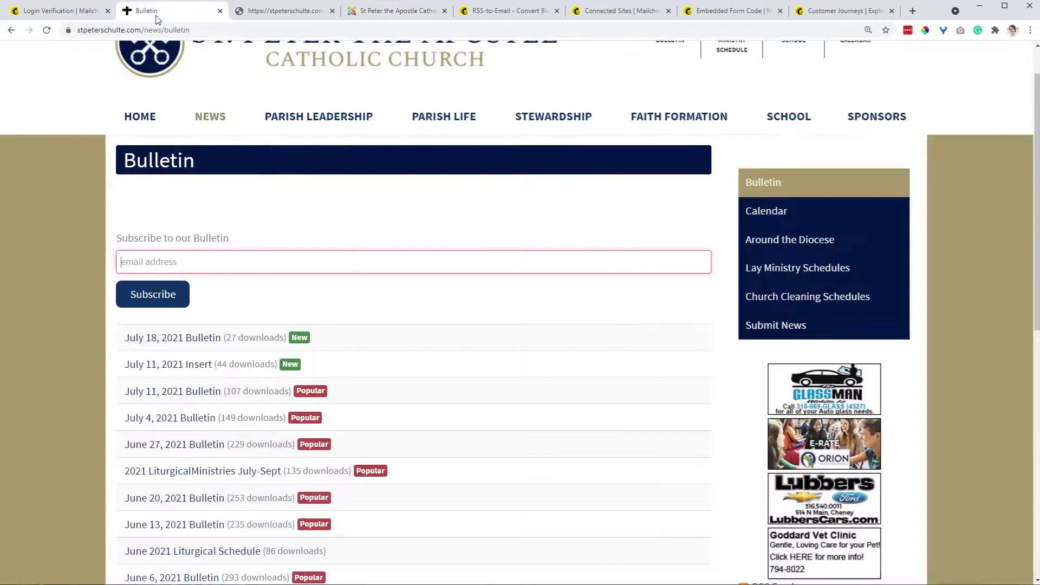
{"action": "left_click", "coordinate": [731, 11]}
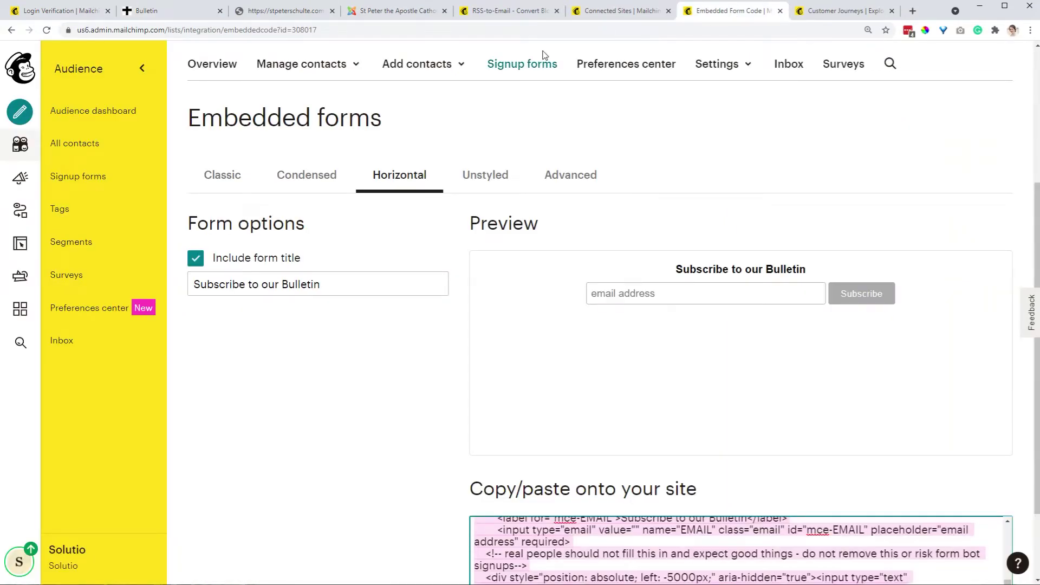
Delete the two empty paragraphs from the Bulletin description's source code.
{"action": "left_click", "coordinate": [425, 13]}
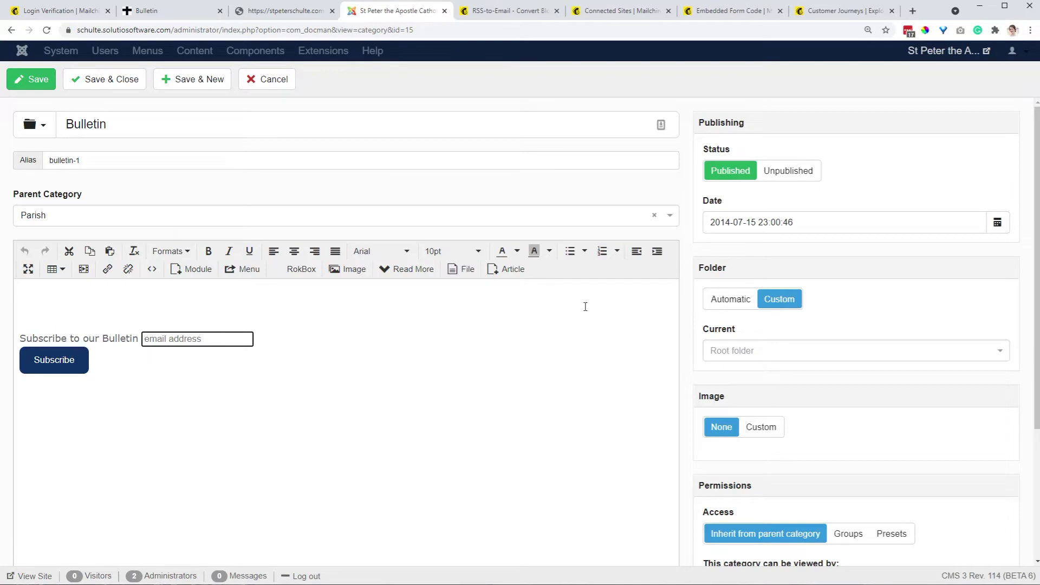
{"action": "left_click", "coordinate": [152, 269]}
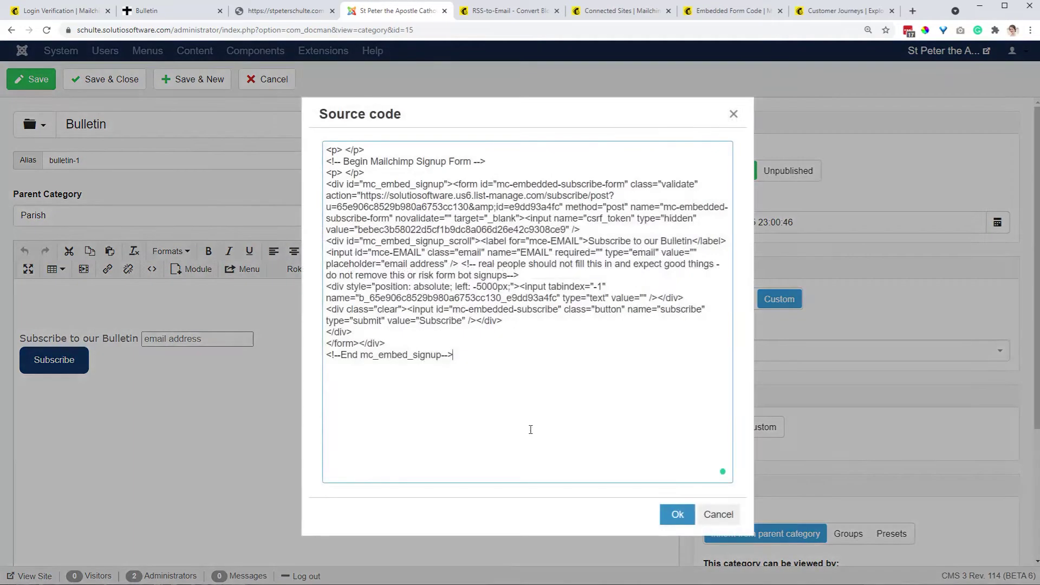
{"action": "left_click_drag", "start_coordinate": [366, 149], "coordinate": [314, 150]}
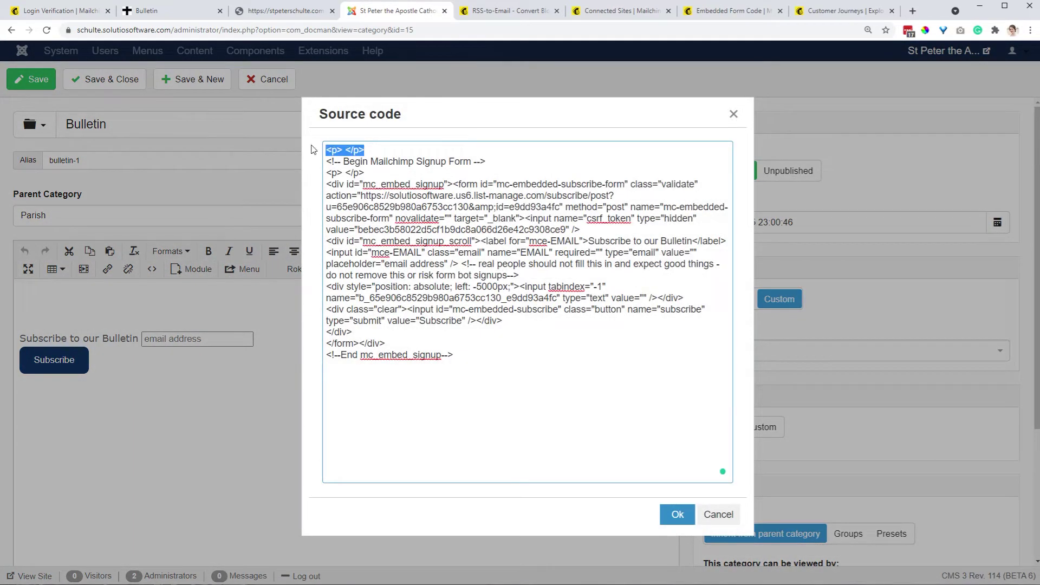
{"action": "key", "text": "BackSpace"}
{"action": "left_click_drag", "start_coordinate": [365, 172], "coordinate": [328, 171]}
{"action": "key", "text": "BackSpace"}
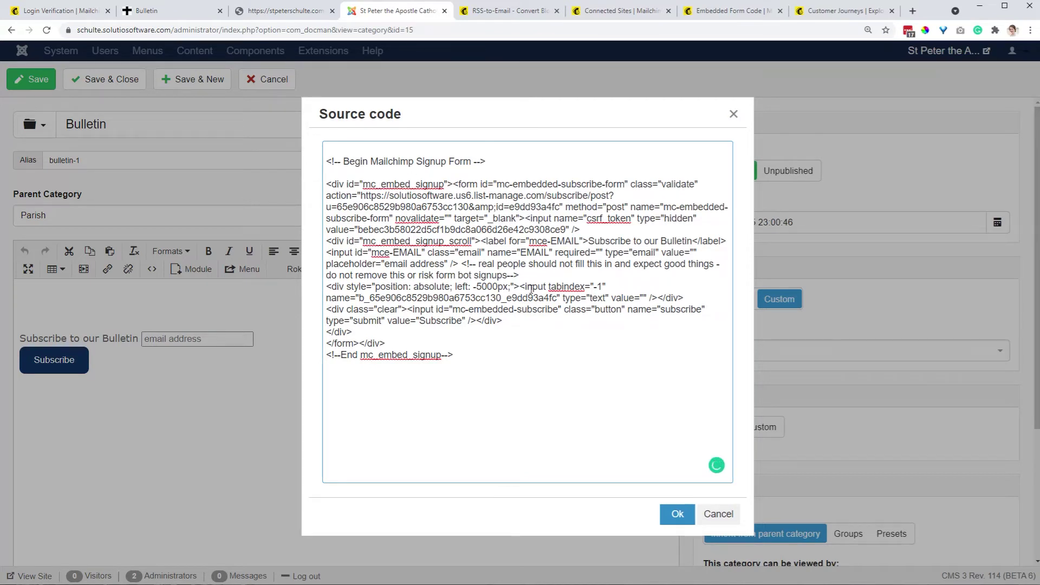
Remove the style="position: absolute; left: -5000px;" attribute from the hidden div.
{"action": "double_click", "coordinate": [492, 287]}
{"action": "left_click", "coordinate": [504, 285]}
{"action": "left_click_drag", "start_coordinate": [509, 286], "coordinate": [447, 285]}
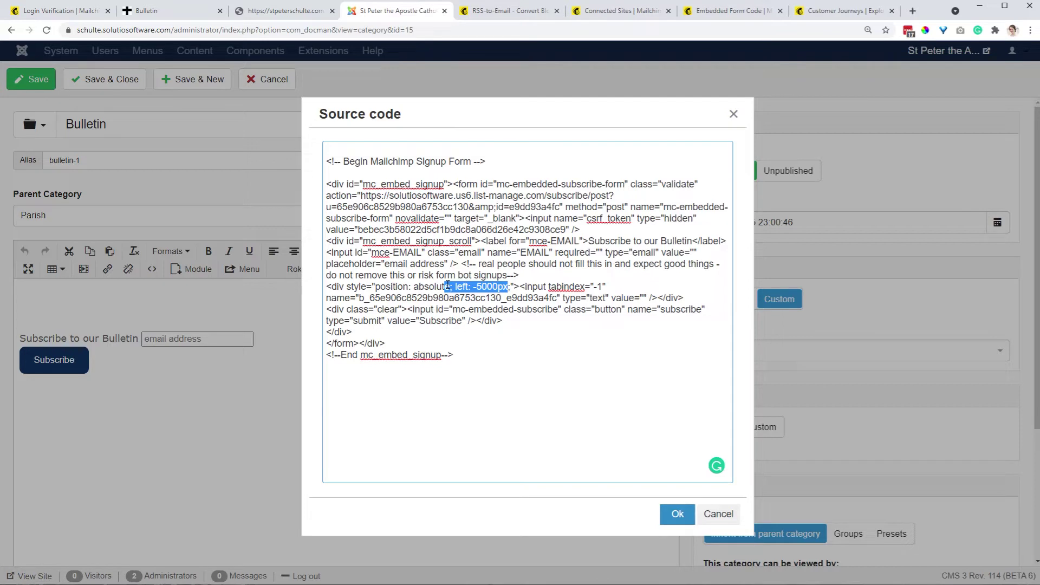
{"action": "left_click", "coordinate": [494, 298]}
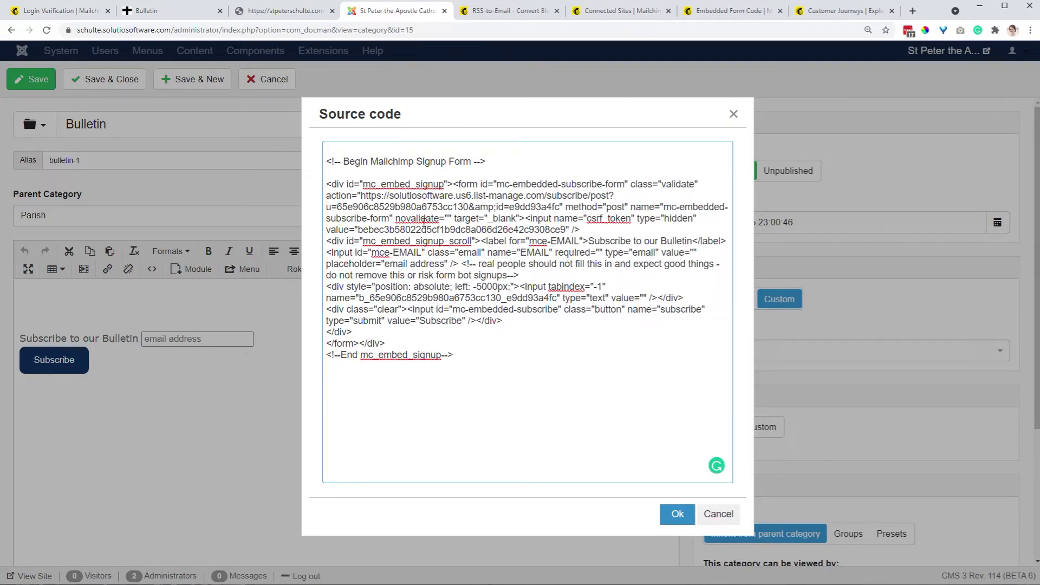
{"action": "left_click", "coordinate": [190, 12]}
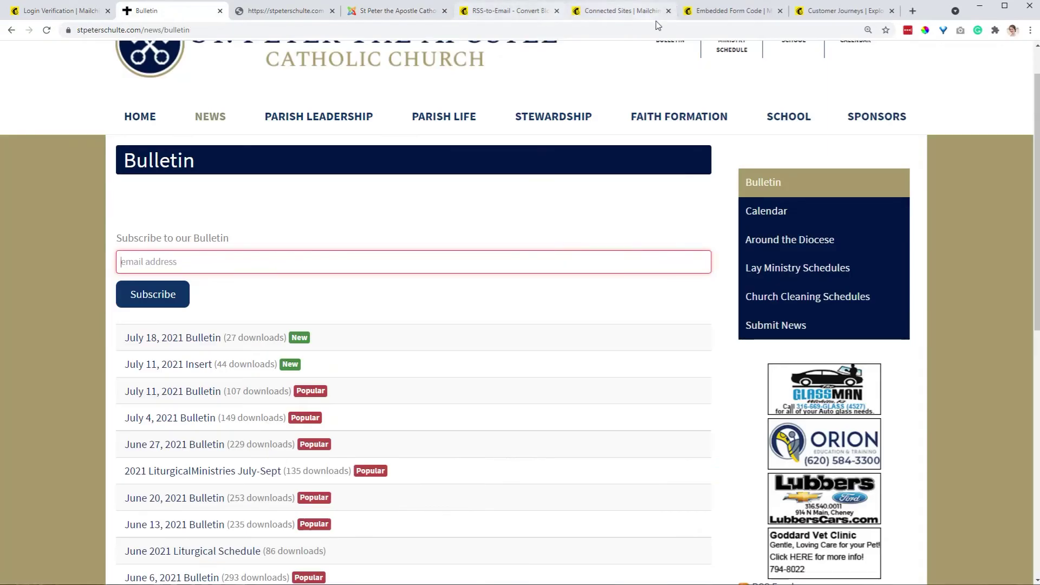
{"action": "left_click", "coordinate": [723, 11]}
{"action": "left_click", "coordinate": [398, 10]}
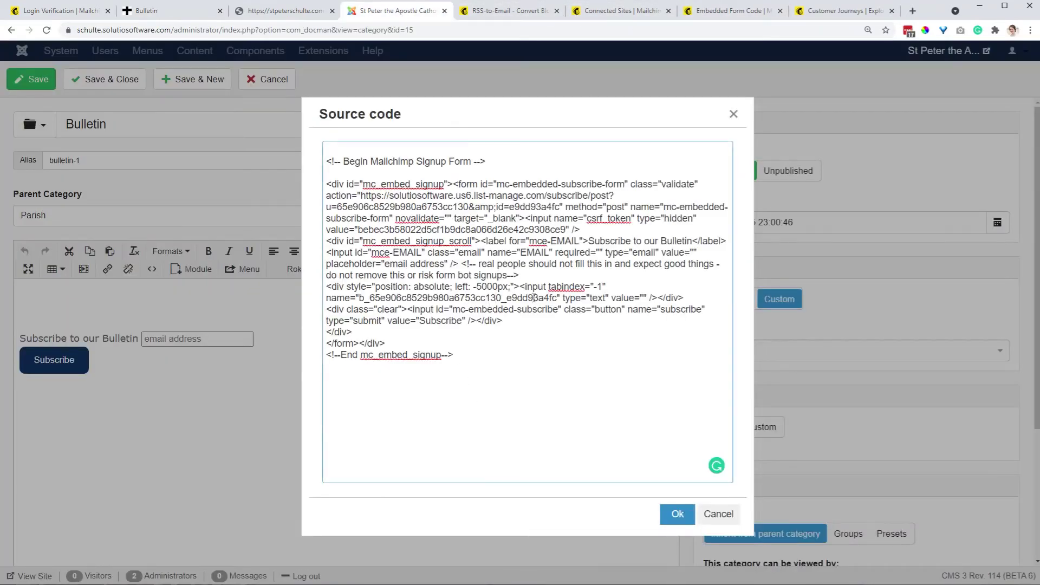
{"action": "left_click_drag", "start_coordinate": [345, 287], "coordinate": [519, 286]}
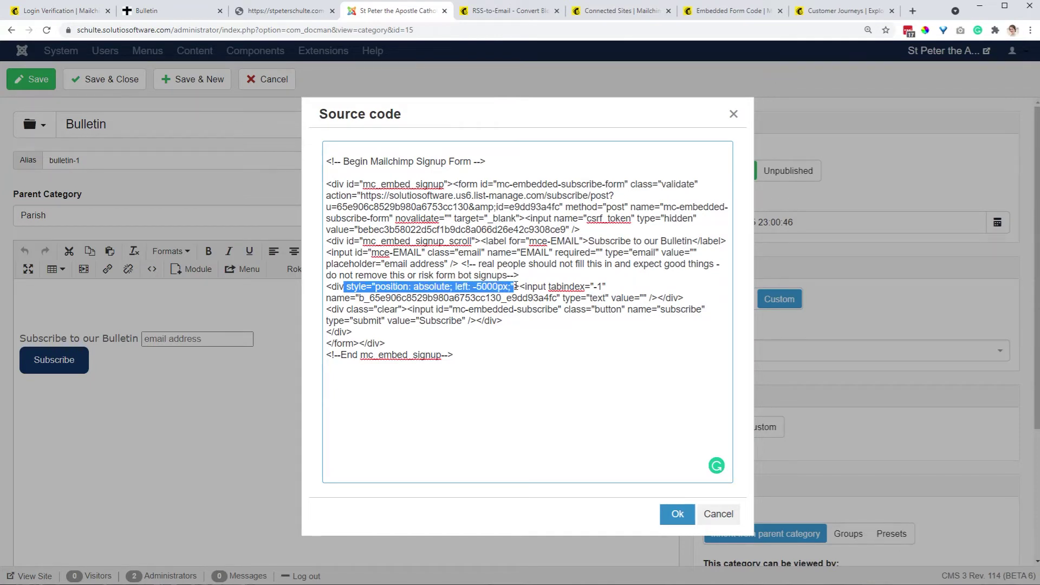
{"action": "key", "text": "BackSpace"}
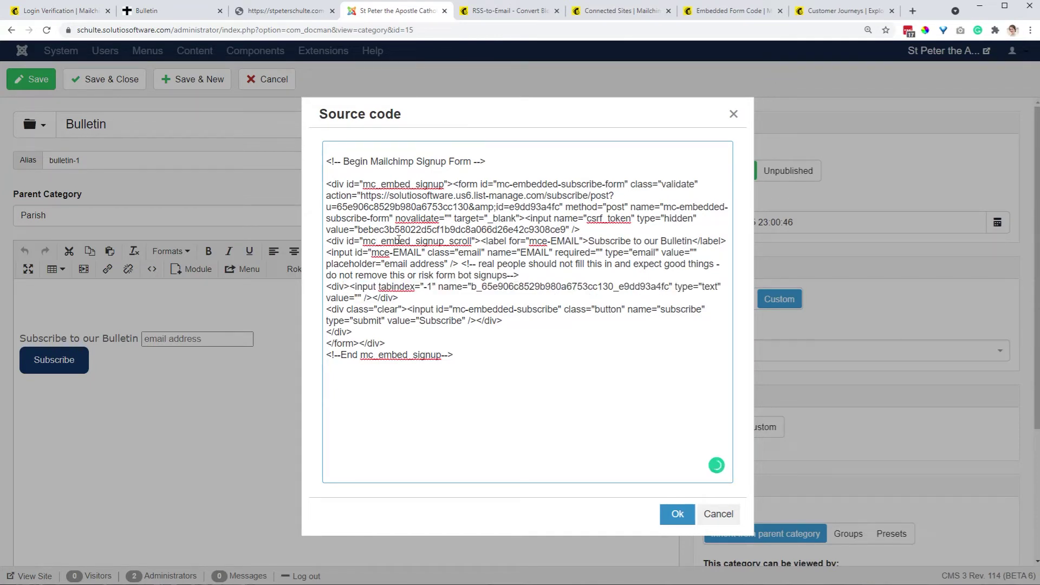
{"action": "left_click_drag", "start_coordinate": [344, 186], "coordinate": [459, 184]}
{"action": "left_click", "coordinate": [353, 242]}
Apply and save the edited Bulletin description, then reload the live Bulletin page.
{"action": "left_click", "coordinate": [675, 513]}
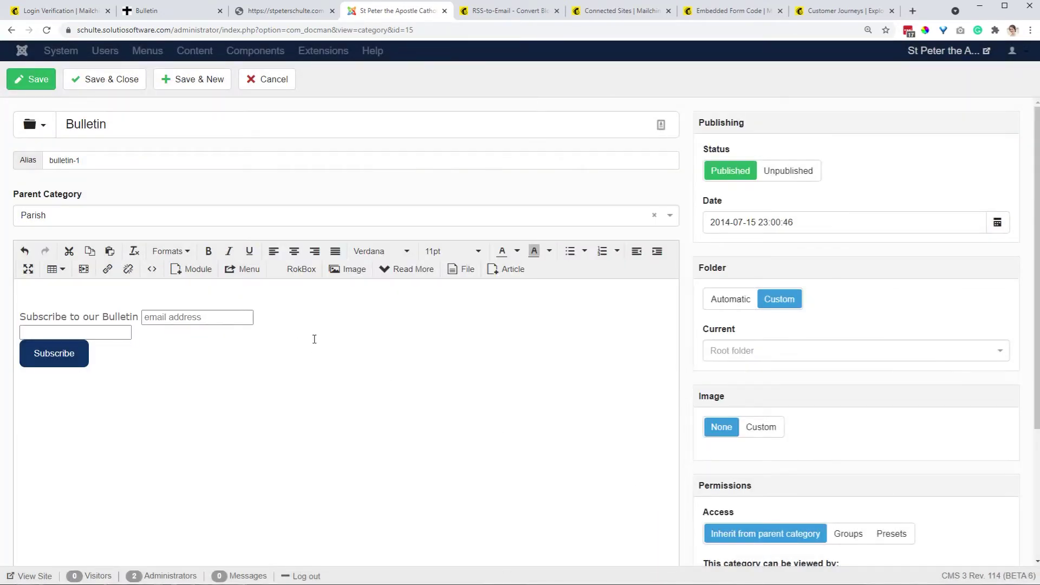
{"action": "left_click", "coordinate": [38, 79]}
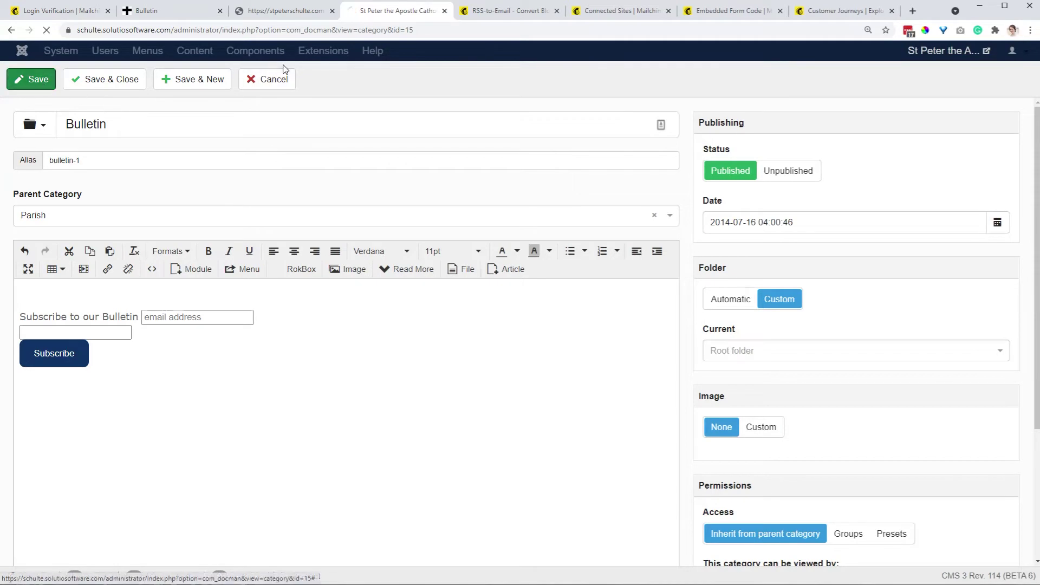
{"action": "left_click", "coordinate": [162, 11]}
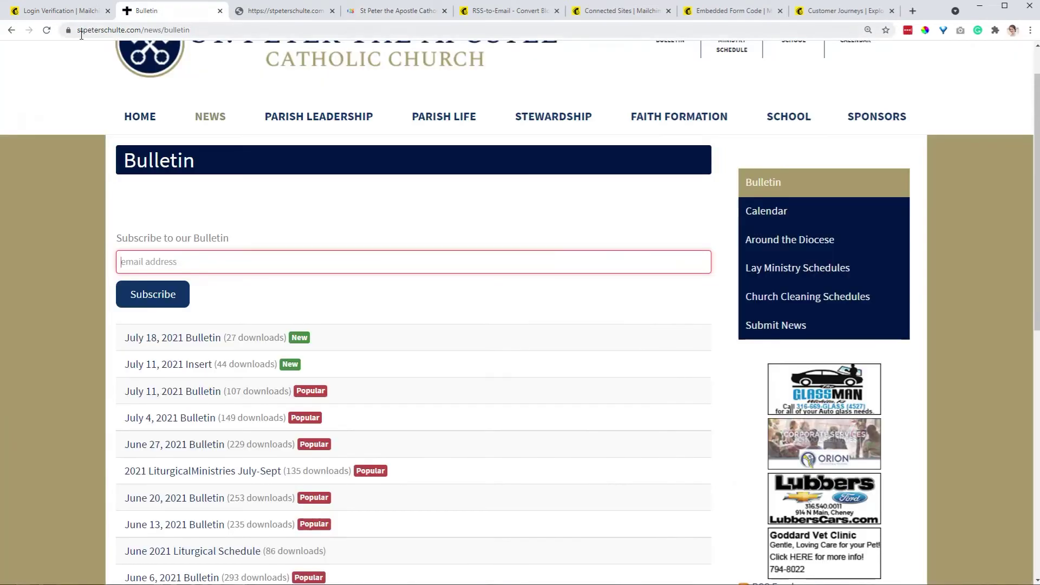
{"action": "left_click", "coordinate": [47, 30]}
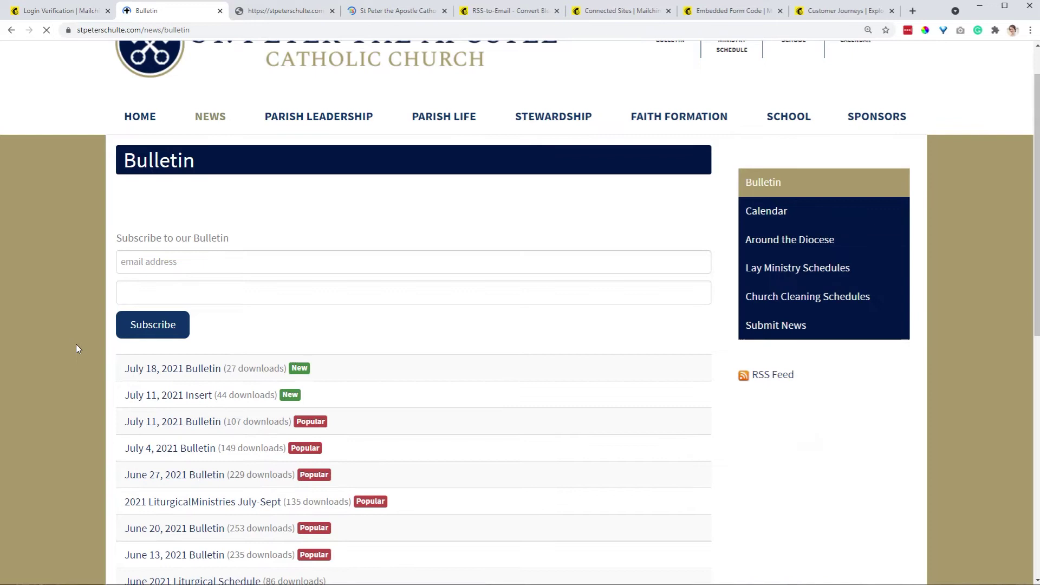
Test the email field and the extra empty box below it, then return to Mailchimp's embed code.
{"action": "left_click", "coordinate": [221, 272]}
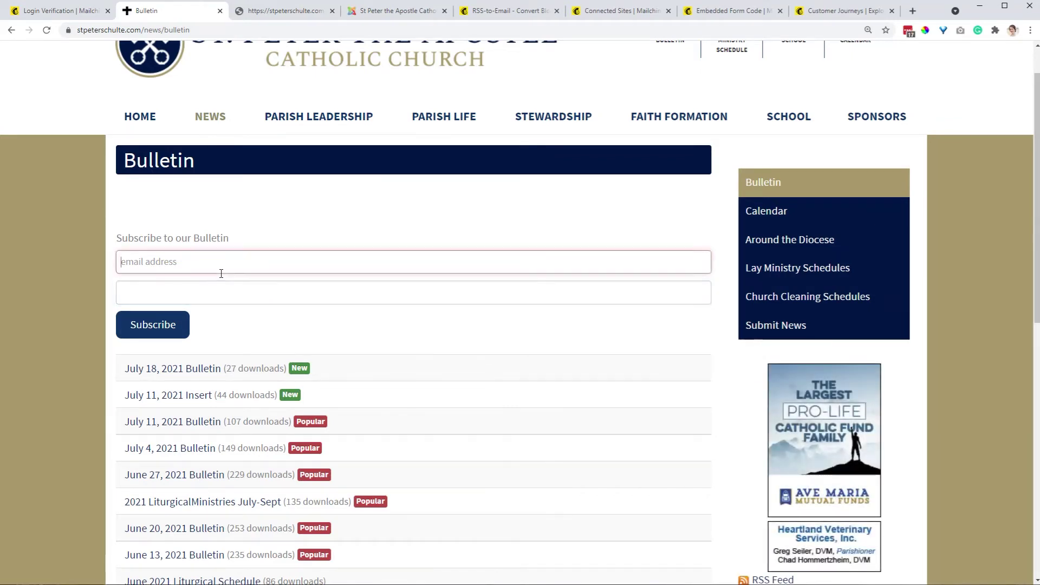
{"action": "left_click", "coordinate": [146, 299]}
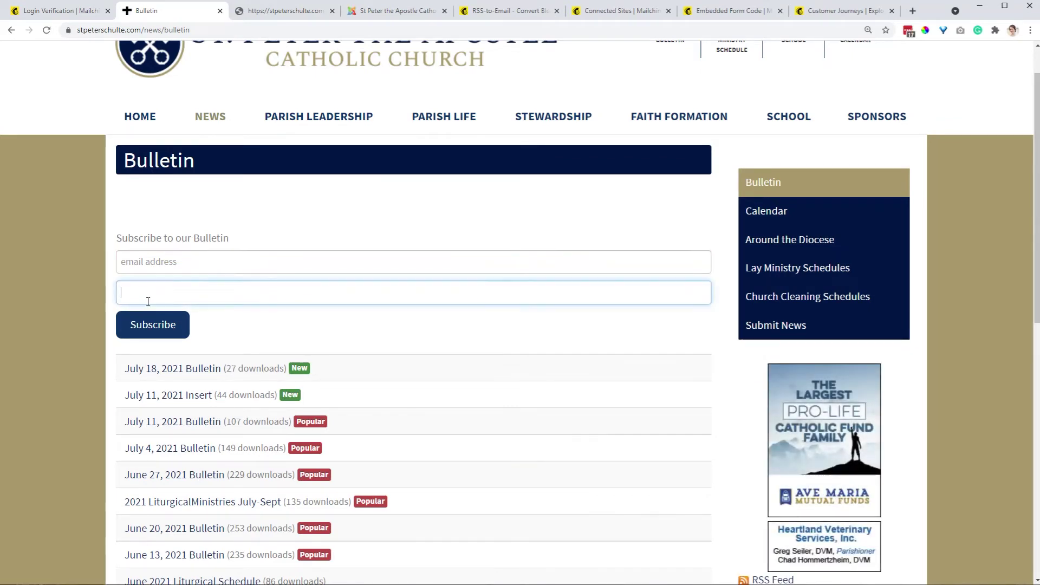
{"action": "left_click", "coordinate": [716, 17]}
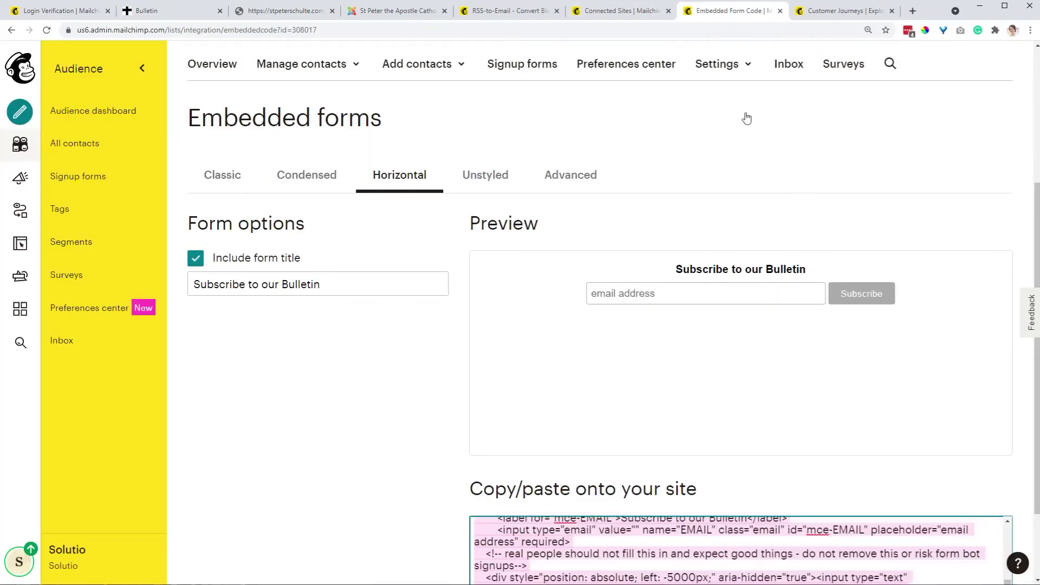
Compare the Unstyled, Horizontal and Classic layouts, settle on Condensed, and copy its embed code.
{"action": "left_click", "coordinate": [310, 186]}
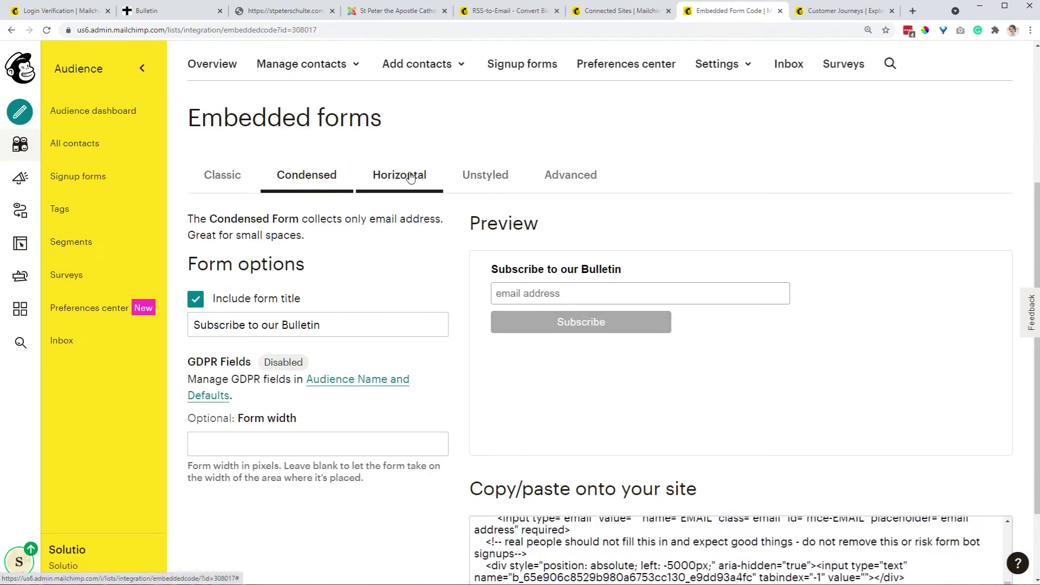
{"action": "left_click", "coordinate": [486, 177]}
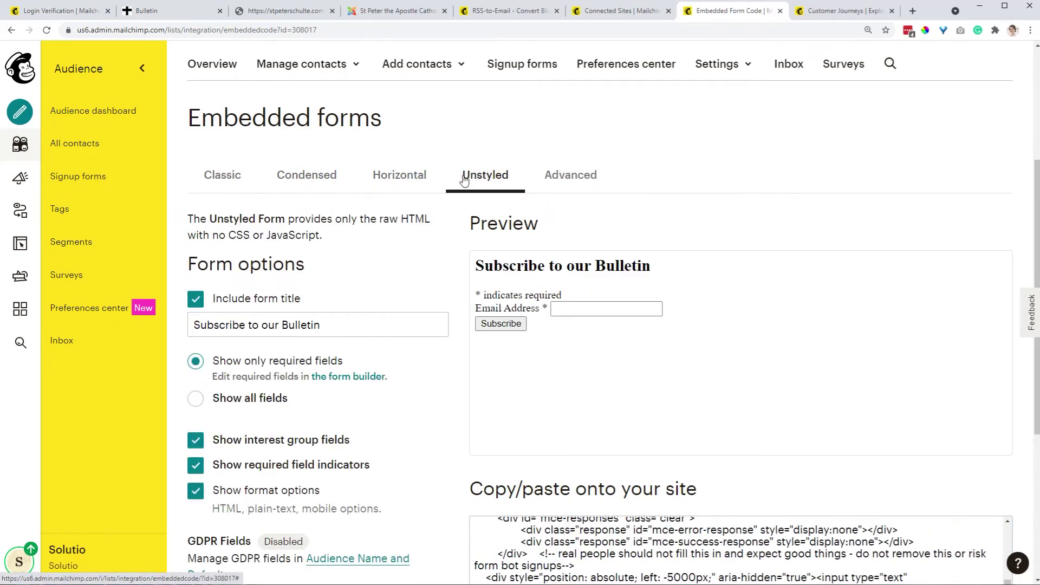
{"action": "left_click", "coordinate": [399, 176]}
{"action": "left_click", "coordinate": [223, 178]}
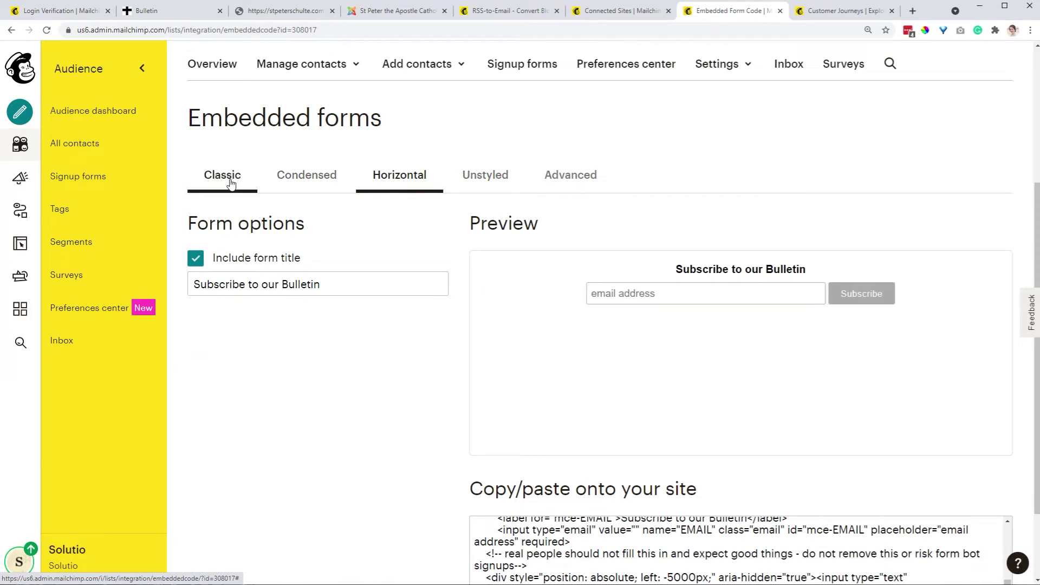
{"action": "left_click", "coordinate": [300, 184]}
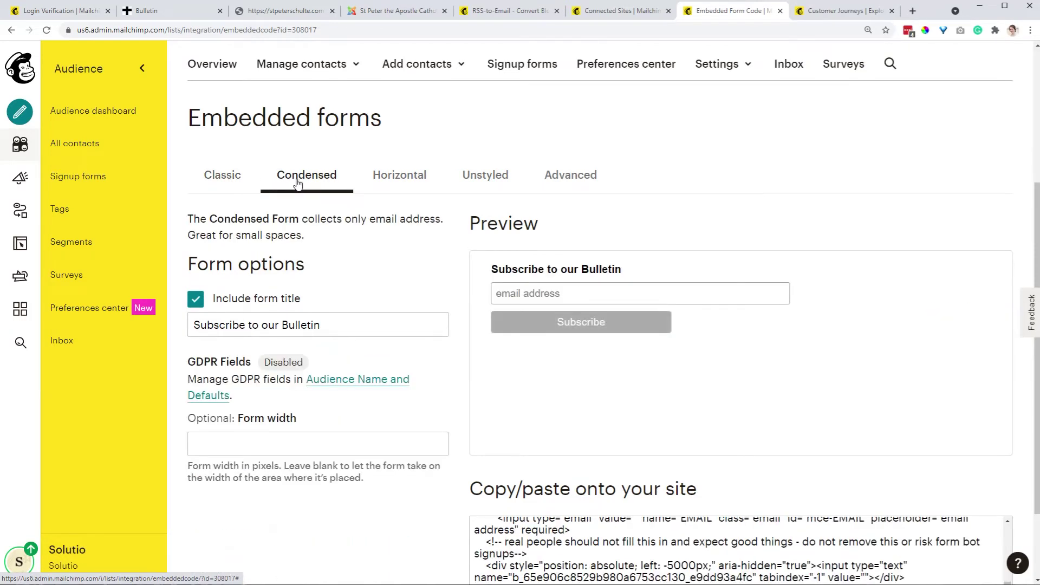
{"action": "left_click", "coordinate": [612, 521]}
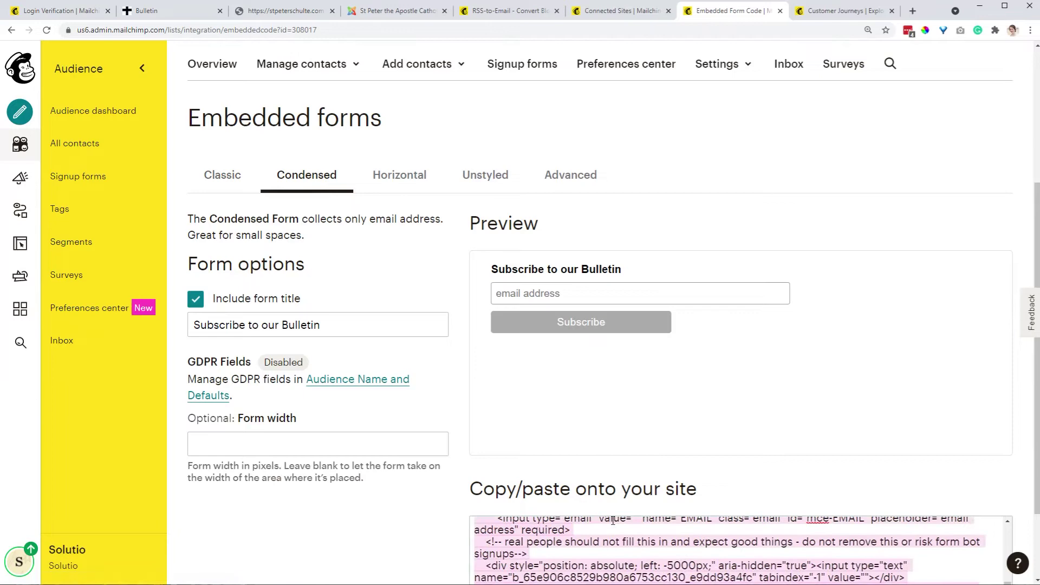
{"action": "left_click", "coordinate": [398, 11]}
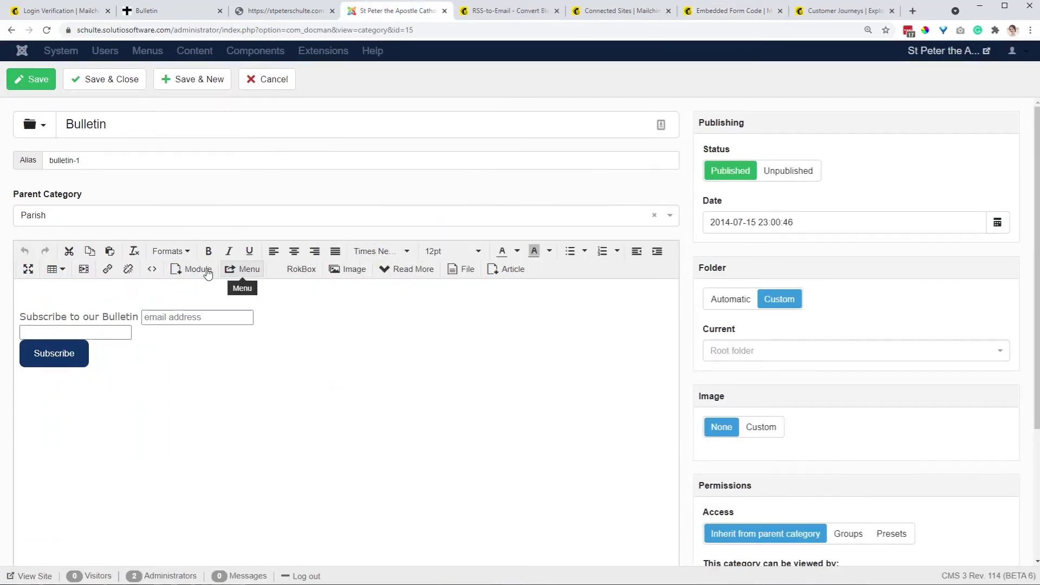
Replace the Bulletin description's HTML source with the copied Mailchimp condensed form code.
{"action": "left_click", "coordinate": [352, 409]}
{"action": "left_click", "coordinate": [152, 269]}
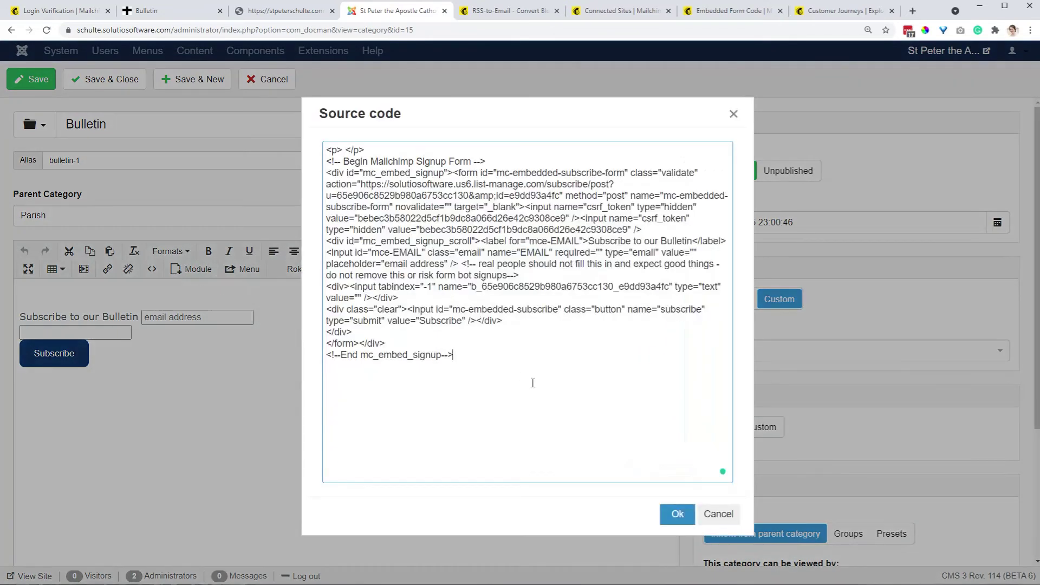
{"action": "key", "text": "ctrl+a"}
{"action": "key", "text": "Delete"}
{"action": "type", "text": "<!-- Begin Mailchimp Signup Form --> <link href=\"//cdn-images.mailchimp.com/embedcode/slim-10_7.css\" rel=\"stylesheet\" type=\"text/css\"> <style type=\"text/css\"> \t#mc_embed_signup{background:#fff; clear:left; font:14px Helvetica,Arial,sans-serif; } \t/* Add your own Mailchimp form style overrides in your site stylesheet or in this style block. \t   We recommend moving this block and the preceding CSS link to the HEAD of your HTML file. */ </style> <div id=\"mc_embed_signup\"> <form action=\"https://solutiosoftware.us6.list-manage.com/subscribe/post?u=65e906c8529b980a6753cc130&amp;id=e9dd93a4fc\" method=\"post\" id=\"mc-embedded-subscribe-form\" name=\"mc-embedded-subscribe-form\" class=\"validate\" target=\"_blank\" novalidate>     <div id=\"mc_embed_signup_scroll\"> \t<label for=\"mce-EMAIL\">Subscribe to our Bulletin</label> \t<input type=\"email\" value=\"\" name=\"EMAIL\" class=\"email\" id=\"mce-EMAIL\" placeholder=\"email address\" required>     <!-- real people should not fill this in and expect good things - do not remove this or risk form bot signups-->     <div style=\"position: absolute; left: -5000px;\" aria-hidden=\"true\"><input type=\"text\" name=\"b_65e906c8529b980a6753cc130_e9dd93a4fc\" tabindex=\"-1\" value=\"\"></div>     <div class=\"clear\"><input type=\"submit\" value=\"Subscribe\" name=\"subscribe\" id=\"mc-embedded-subscribe\" class=\"button\"></div>     </div> </form> </div>  <!--End mc_embed_signup-->"}
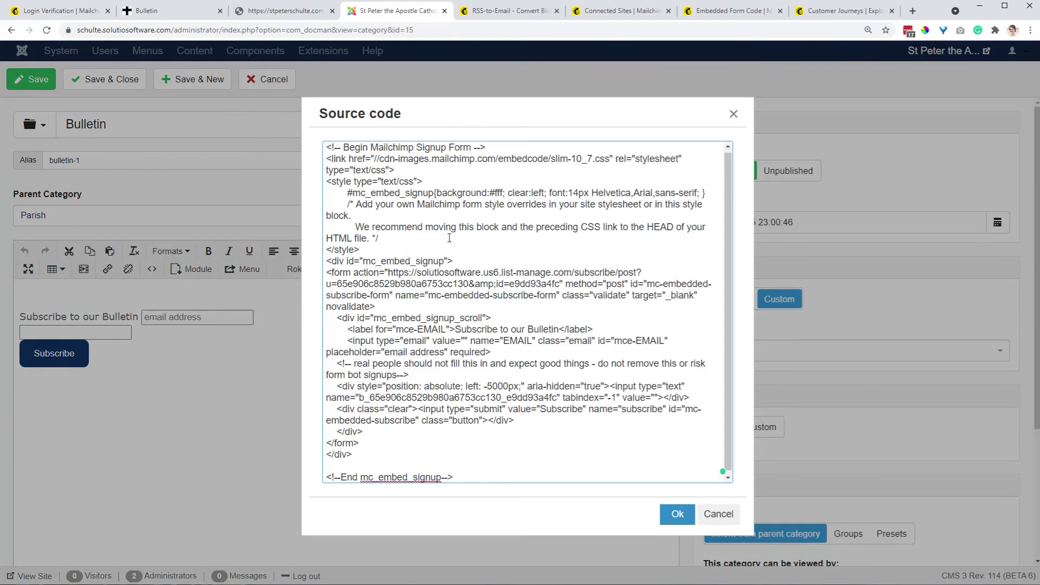
Apply the new source code and save the Bulletin category.
{"action": "left_click", "coordinate": [677, 514]}
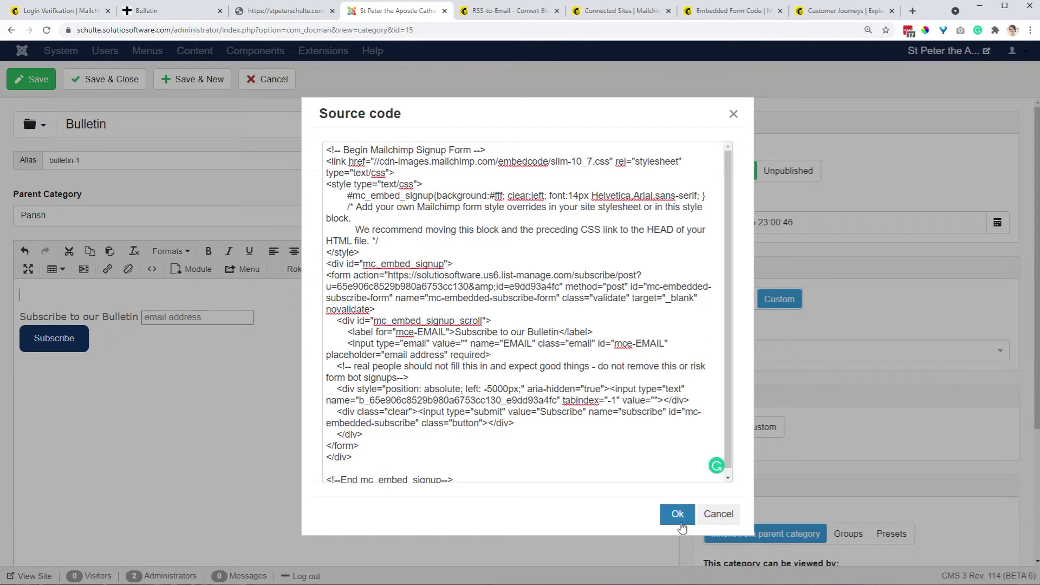
{"action": "left_click", "coordinate": [680, 523]}
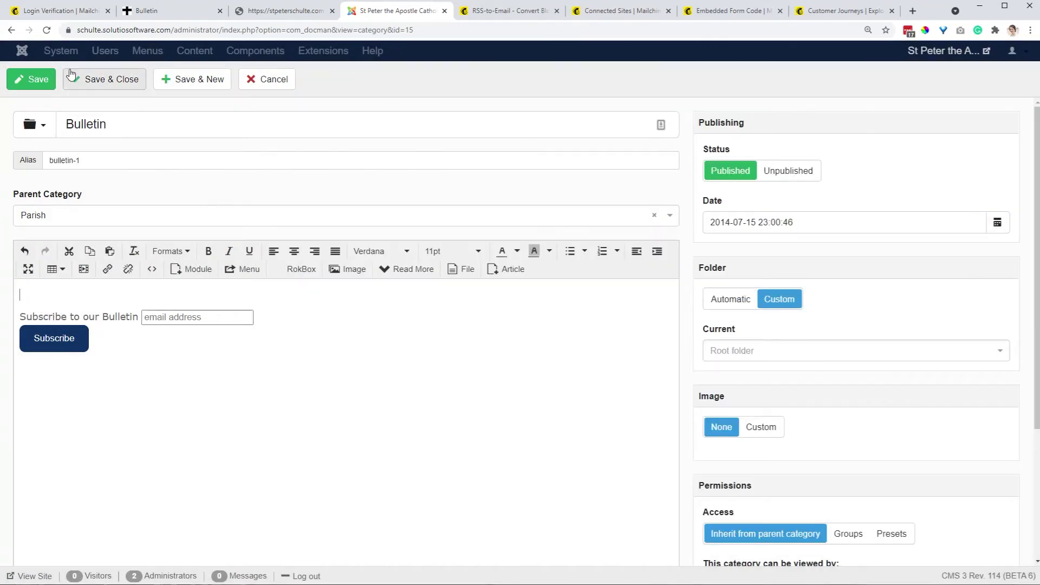
{"action": "left_click", "coordinate": [28, 80]}
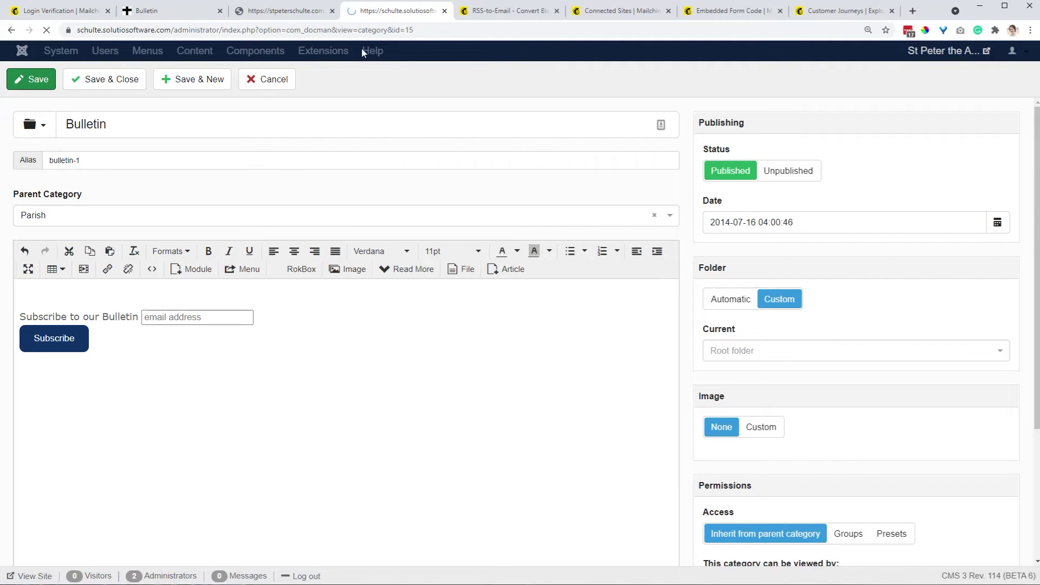
{"action": "left_click", "coordinate": [146, 10]}
Check the updated live Bulletin page, then reopen the description's HTML source code.
{"action": "left_click", "coordinate": [46, 30]}
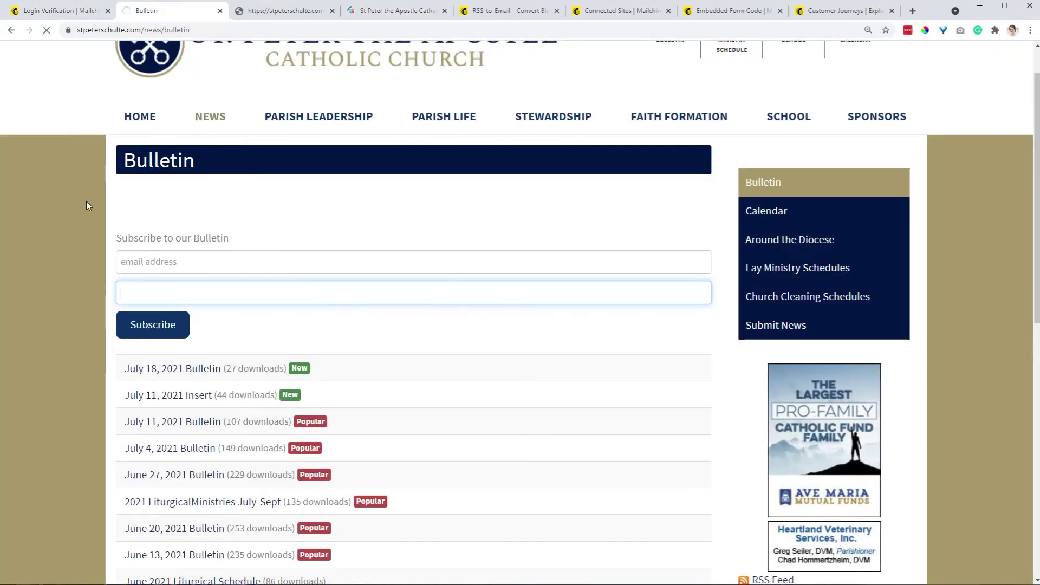
{"action": "left_click", "coordinate": [612, 12]}
{"action": "left_click", "coordinate": [400, 12]}
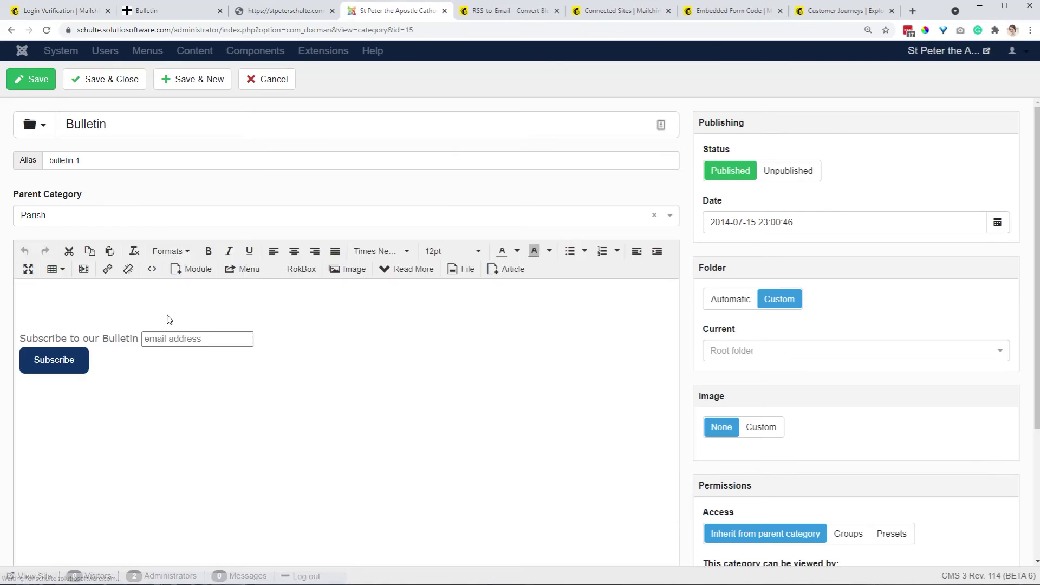
{"action": "left_click", "coordinate": [77, 293]}
{"action": "scroll", "coordinate": [325, 309], "scroll_direction": "down", "scroll_amount": 2}
{"action": "scroll", "coordinate": [304, 295], "scroll_direction": "up", "scroll_amount": 2}
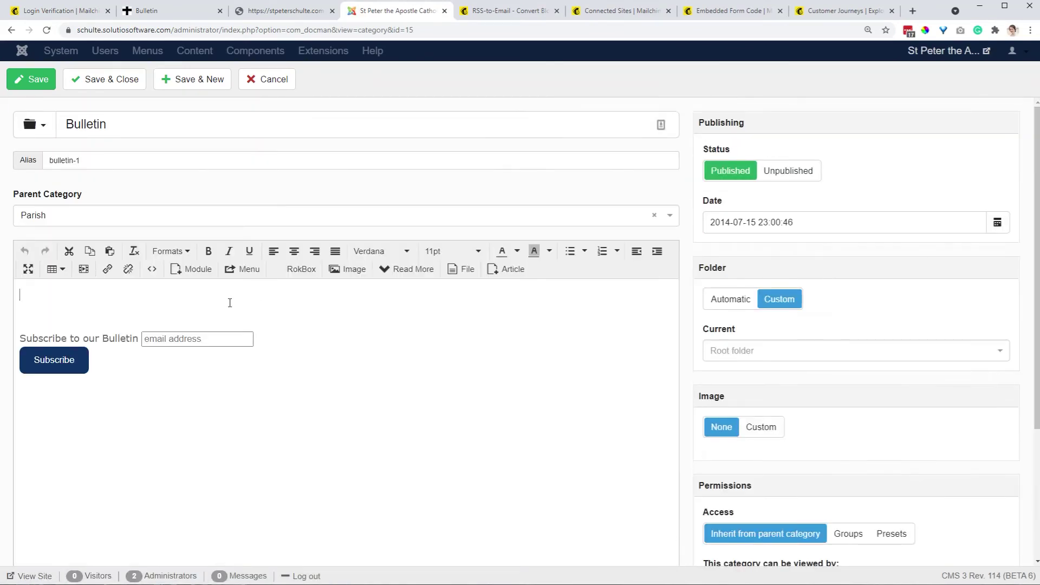
{"action": "left_click", "coordinate": [153, 269]}
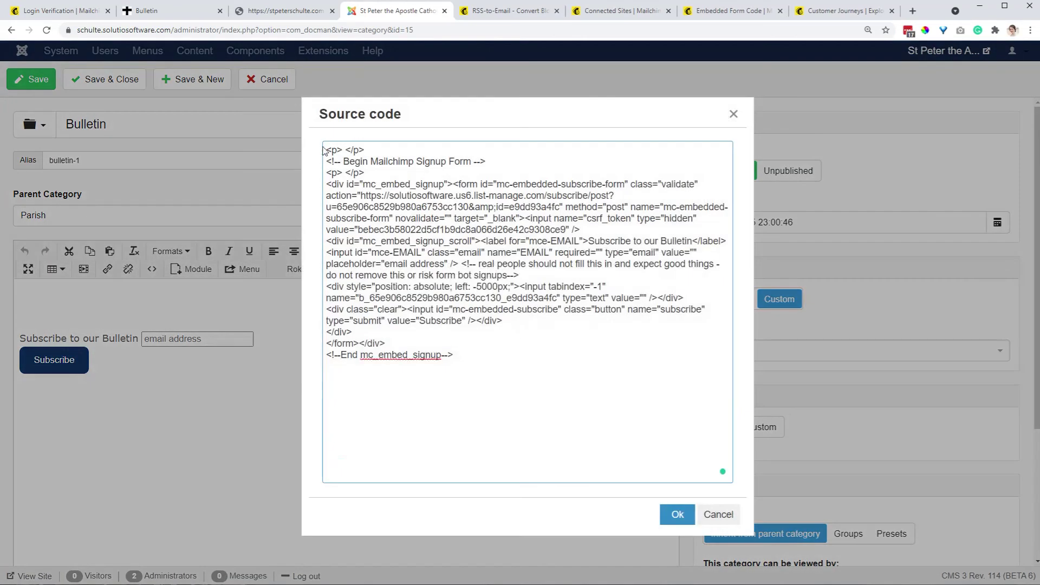
Delete the two empty <p> </p> paragraphs from the source and apply the edit.
{"action": "left_click_drag", "start_coordinate": [365, 173], "coordinate": [316, 174]}
{"action": "key", "text": "BackSpace"}
{"action": "left_click_drag", "start_coordinate": [365, 151], "coordinate": [317, 151]}
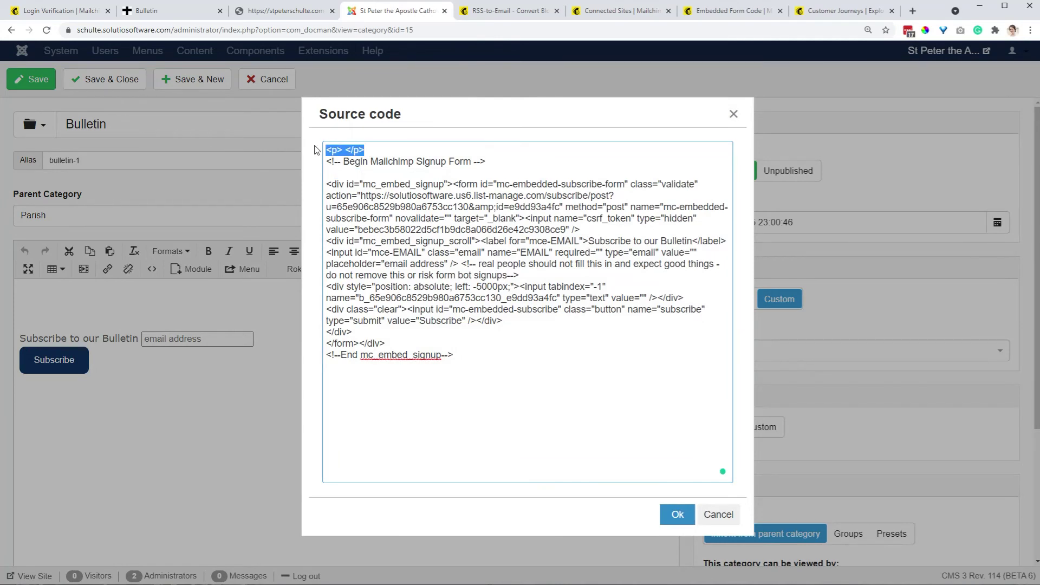
{"action": "key", "text": "BackSpace"}
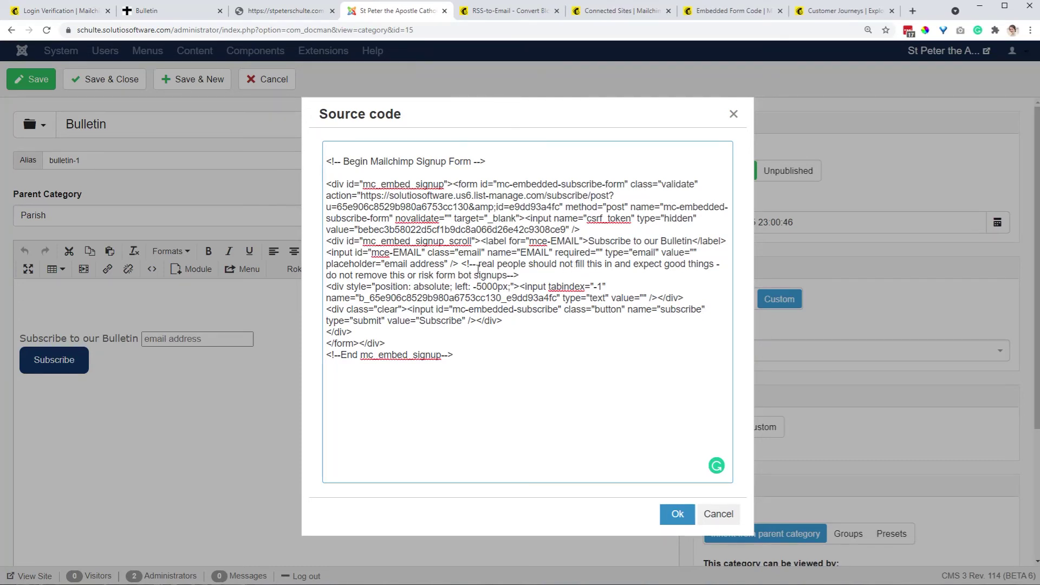
{"action": "left_click_drag", "start_coordinate": [509, 275], "coordinate": [477, 264]}
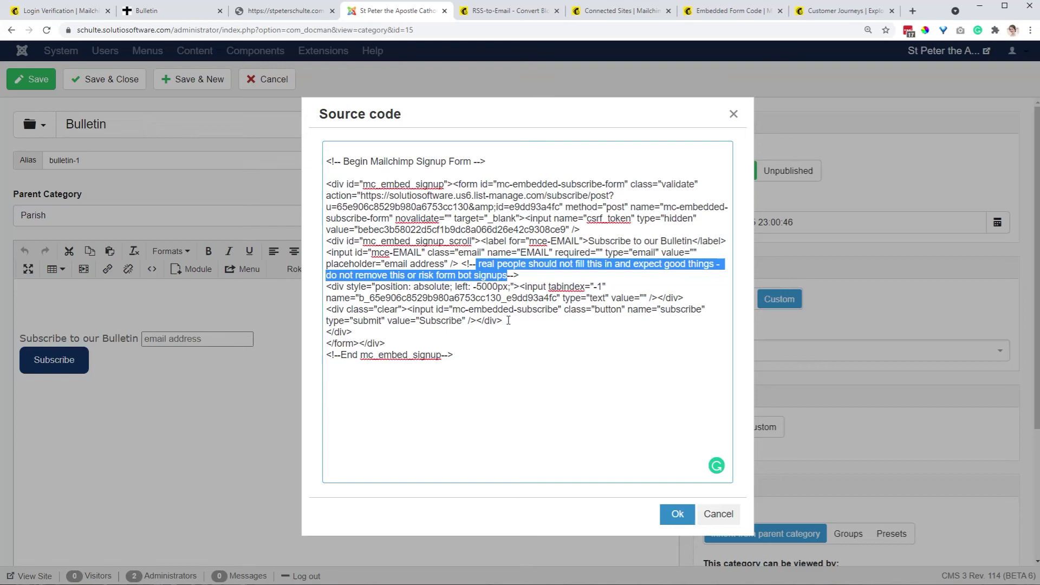
{"action": "left_click", "coordinate": [679, 515]}
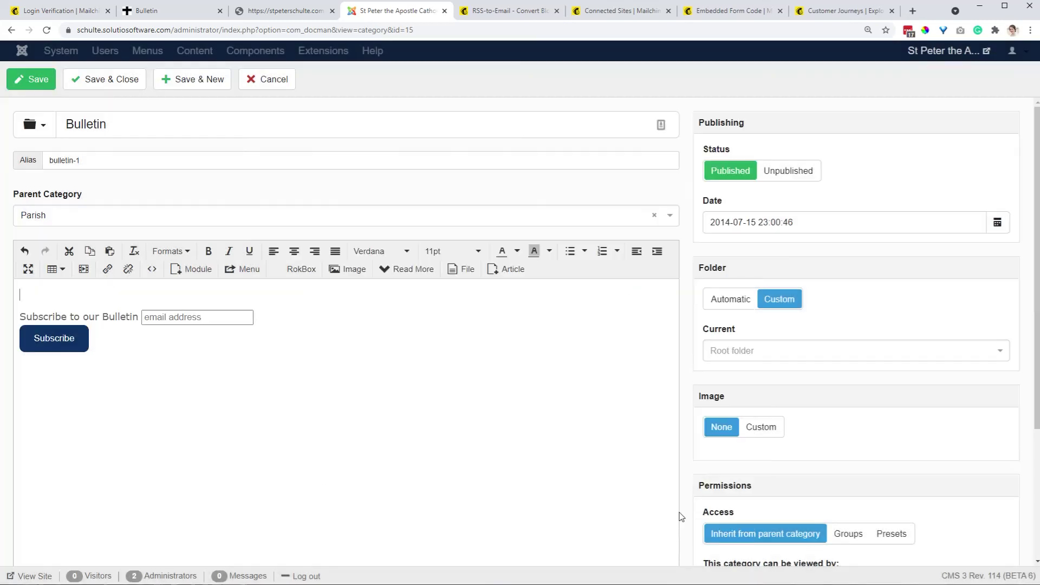
Save and close the Bulletin category, then reload the live Bulletin page to confirm the signup form.
{"action": "left_click", "coordinate": [109, 81]}
{"action": "left_click", "coordinate": [146, 11]}
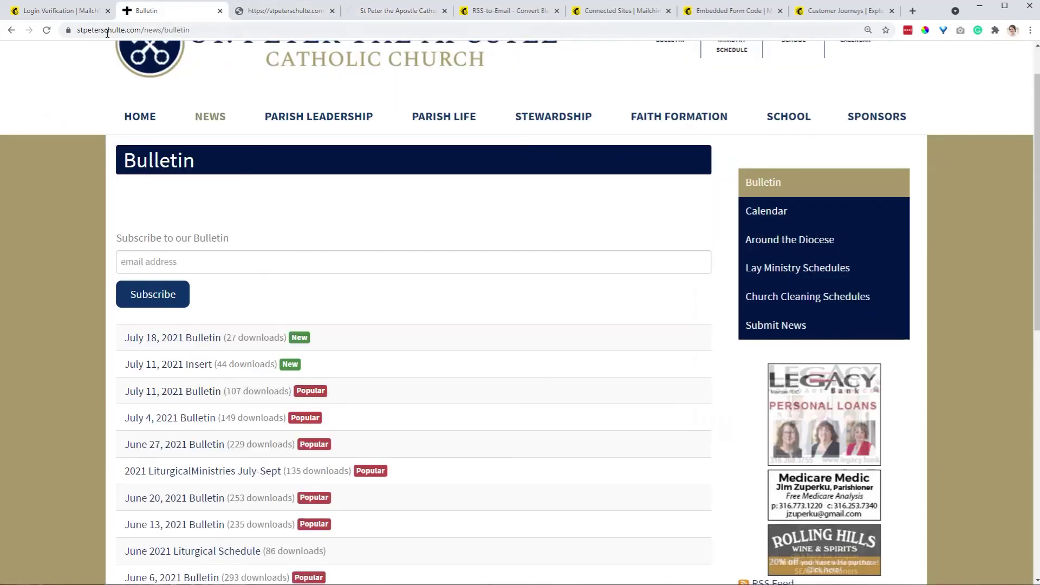
{"action": "left_click", "coordinate": [49, 33]}
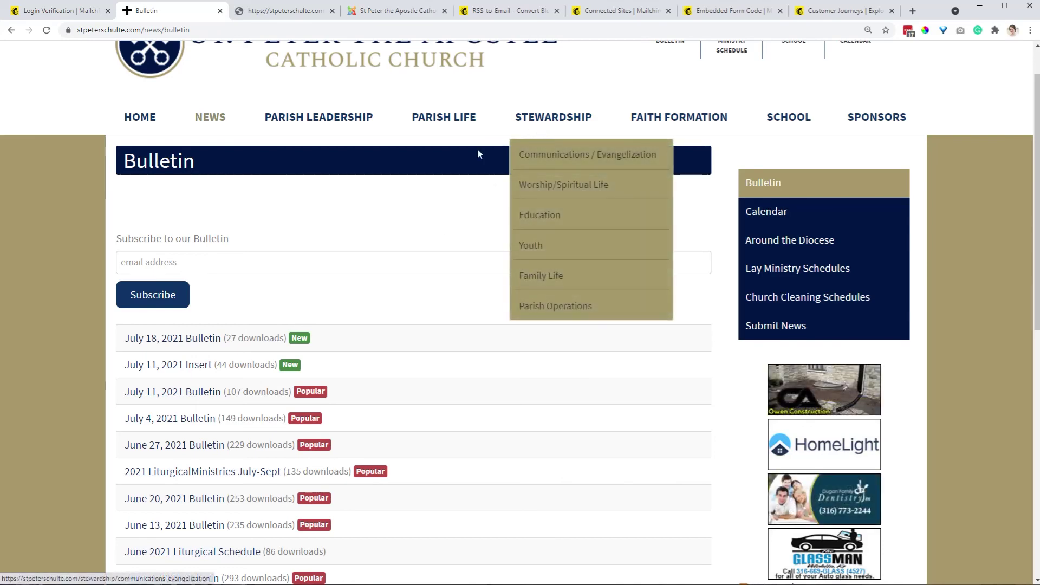
{"action": "left_click", "coordinate": [403, 11]}
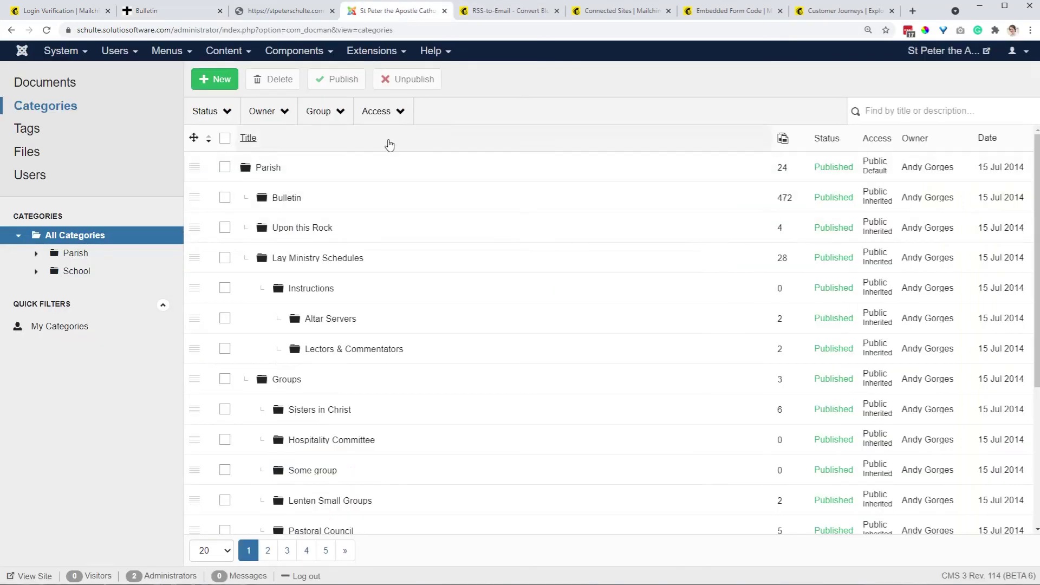
{"action": "left_click", "coordinate": [198, 15]}
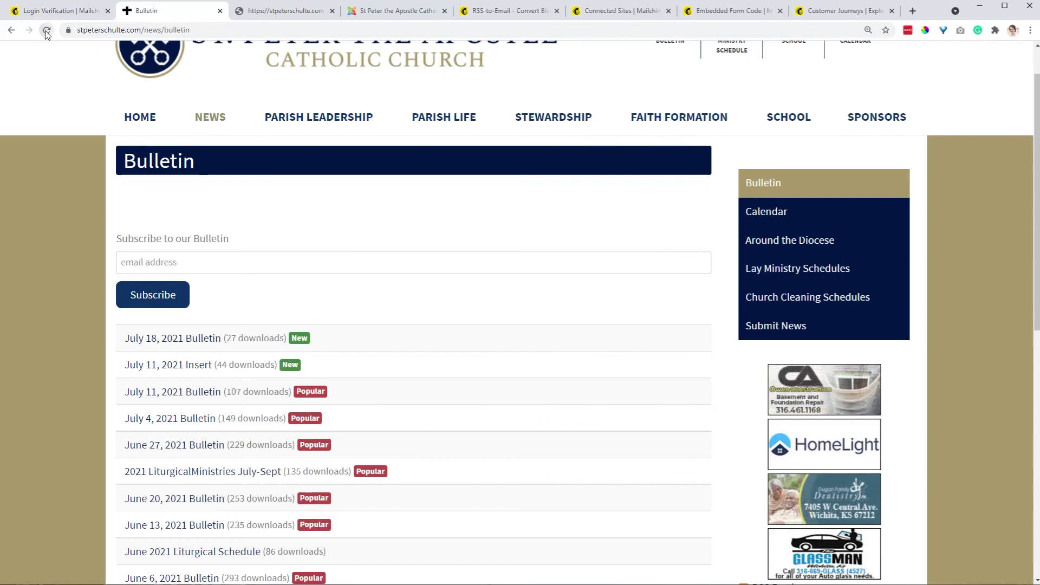
{"action": "key", "text": "F5"}
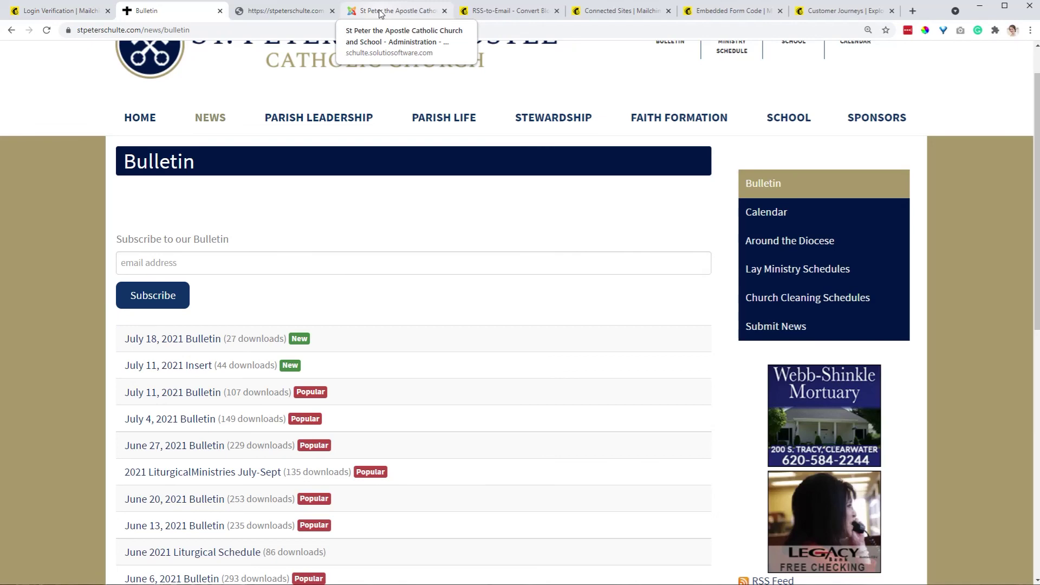
Open the Bulletin category from the DOCman Categories list for editing.
{"action": "left_click", "coordinate": [379, 13]}
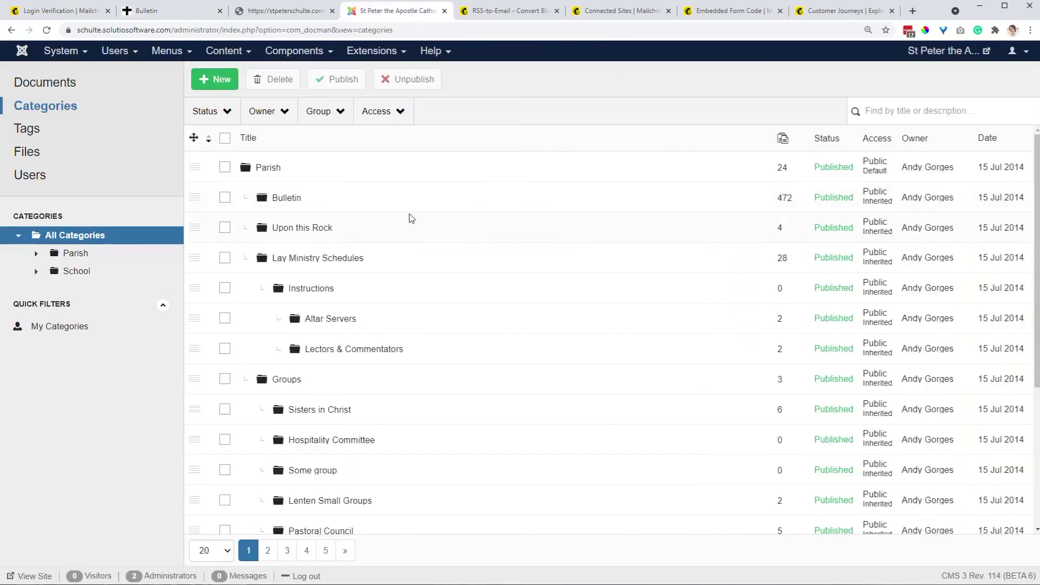
{"action": "left_click", "coordinate": [286, 199]}
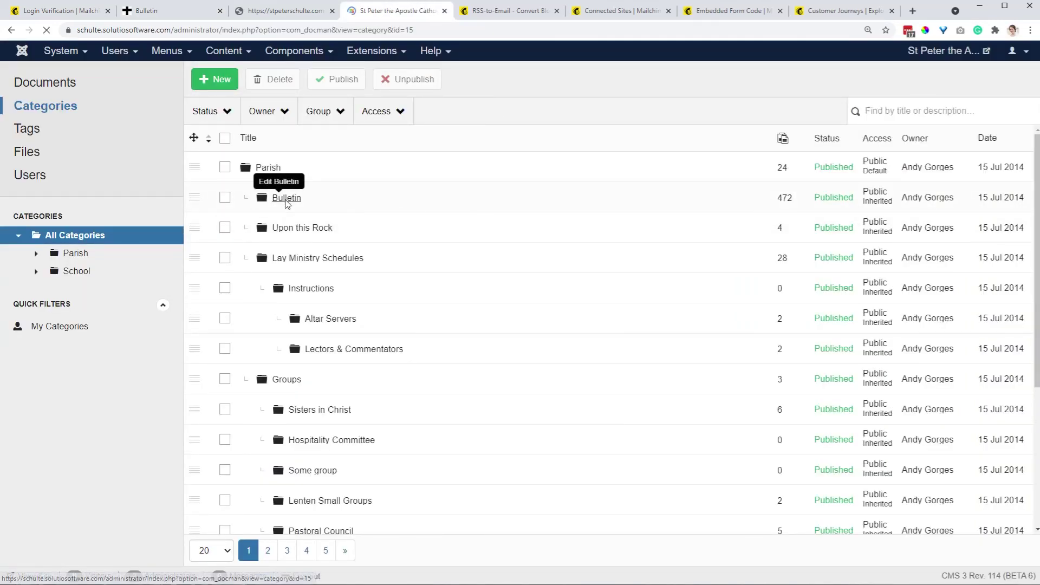